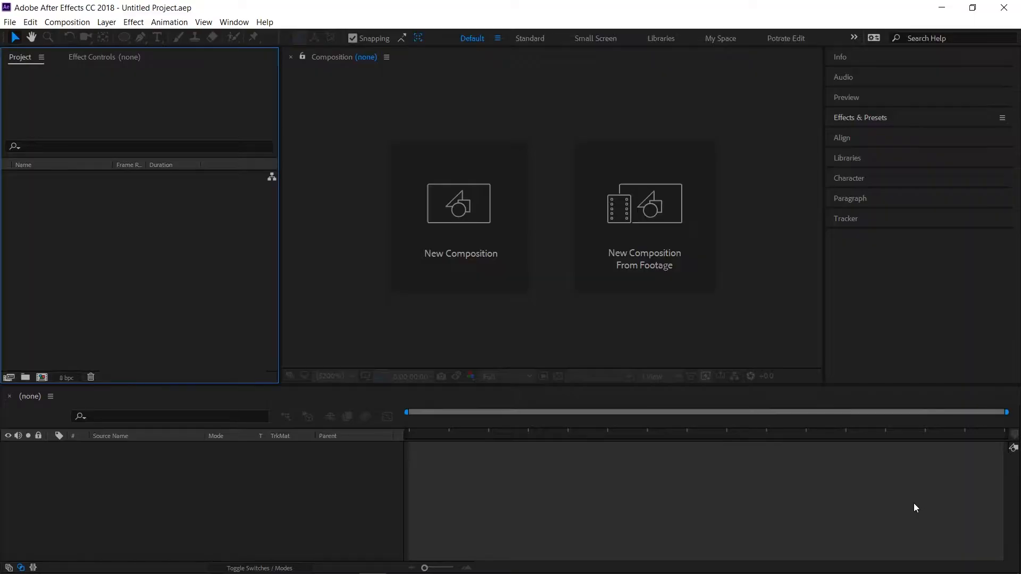
Step: Import Logo.jpg and Music.mp3 from the Audio Spectrum 02 folder as footage into the project
double_click(149, 226)
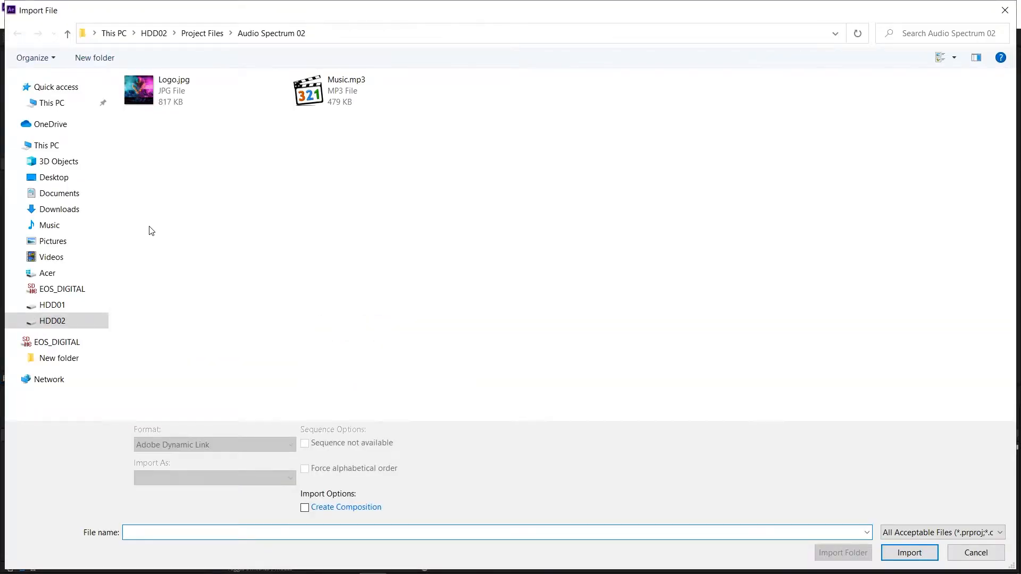
drag(382, 181, 166, 91)
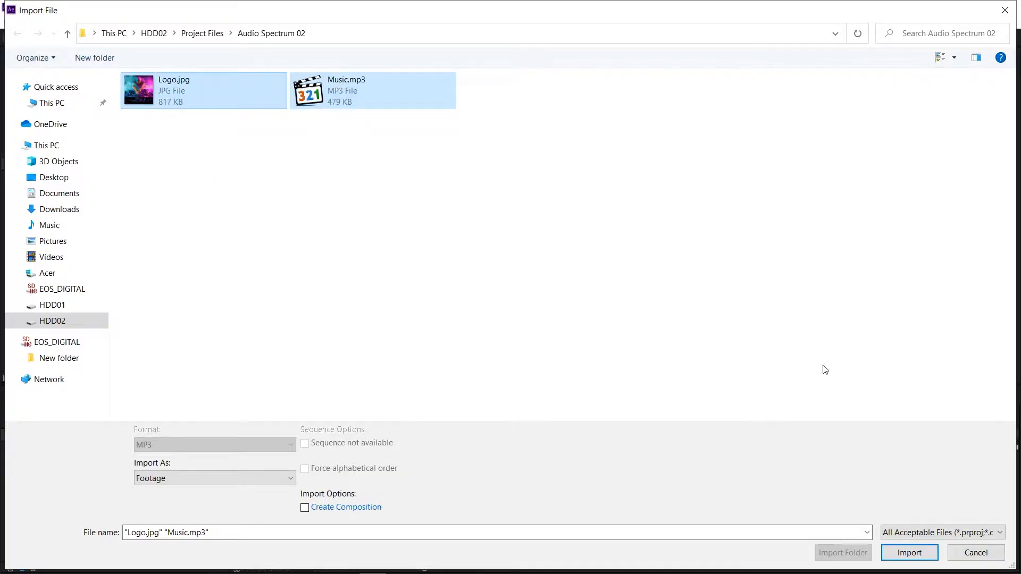
click(909, 552)
click(194, 275)
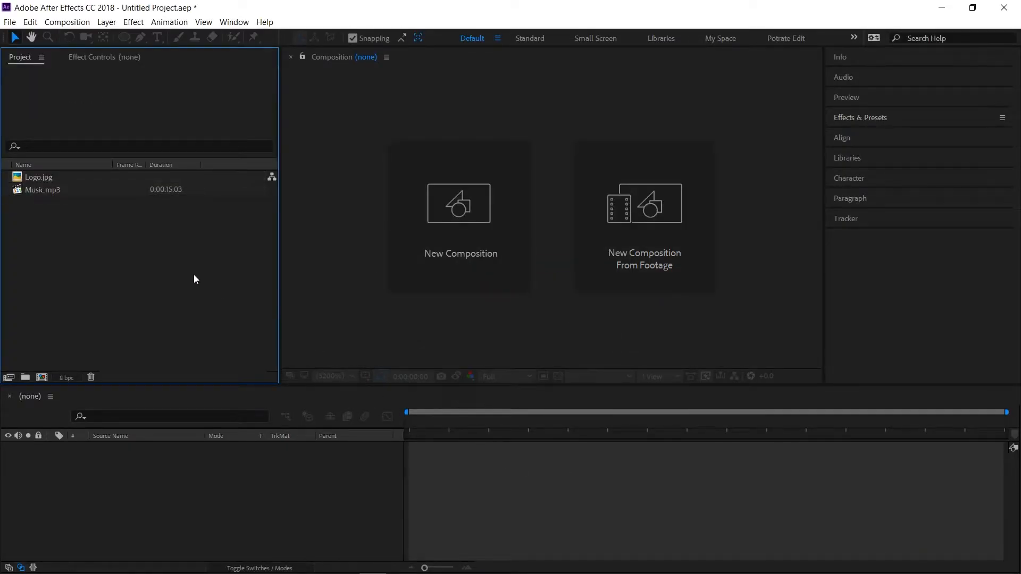
Step: Start a new composition and name it "Audio Spectrum"
right_click(194, 275)
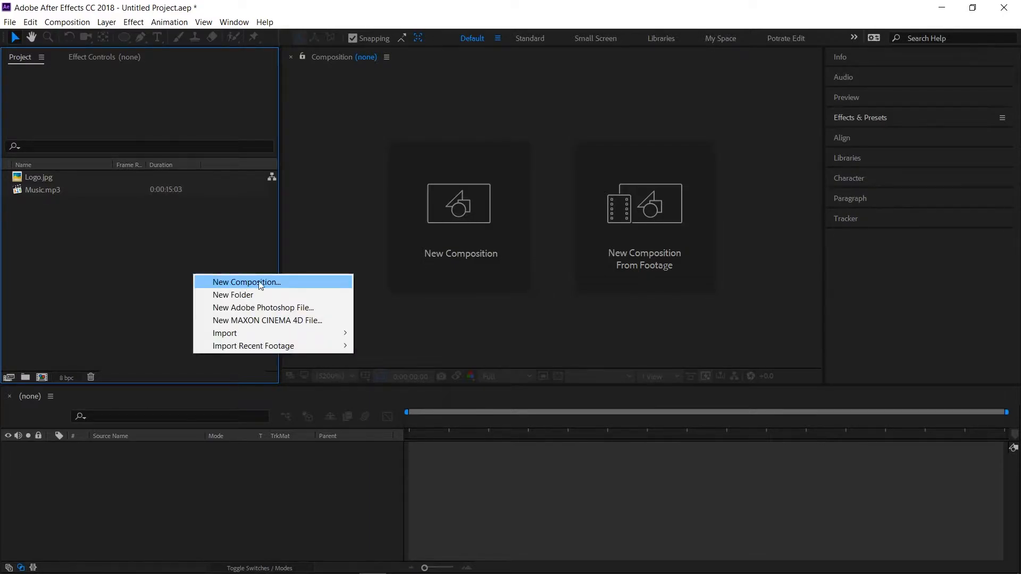
click(298, 281)
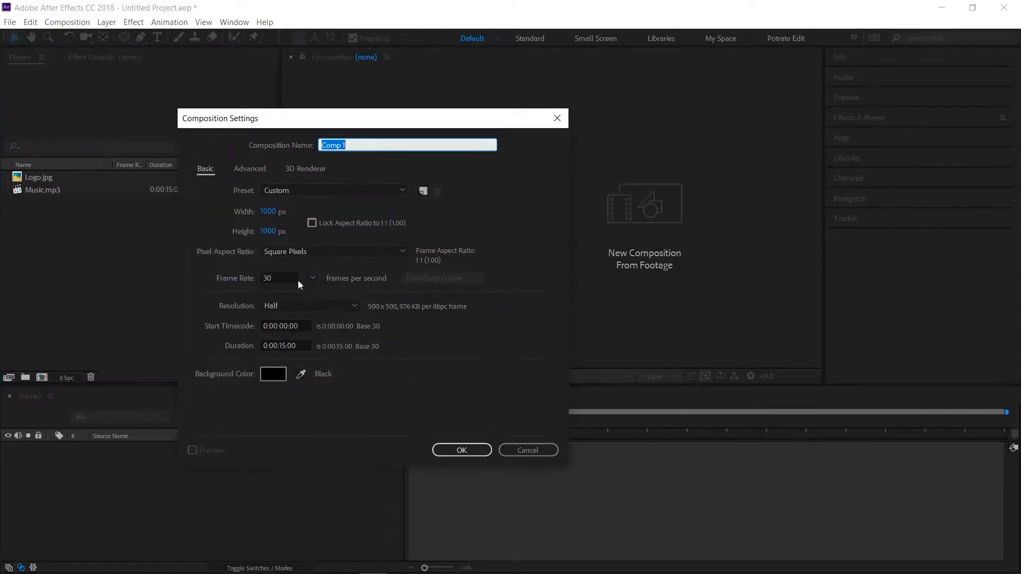
click(524, 74)
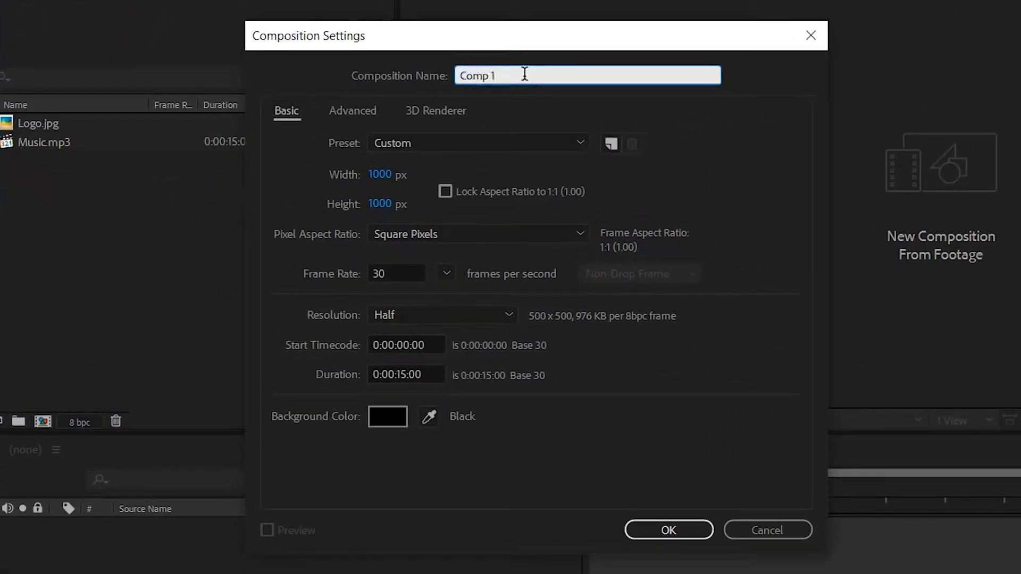
key(BackSpace)
key(BackSpace)
key(BackSpace)
key(BackSpace)
key(BackSpace)
key(BackSpace)
text(Audio Spectrum)
click(682, 128)
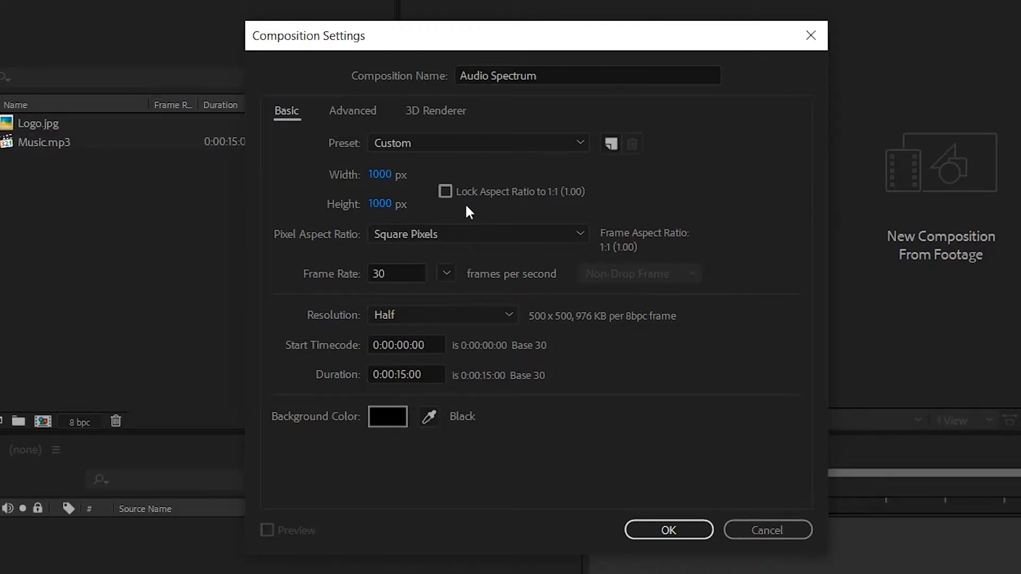
Step: Create the 1000 x 1000 px composition with a frame rate of 30 fps and a duration of 0:00:15:00
click(447, 274)
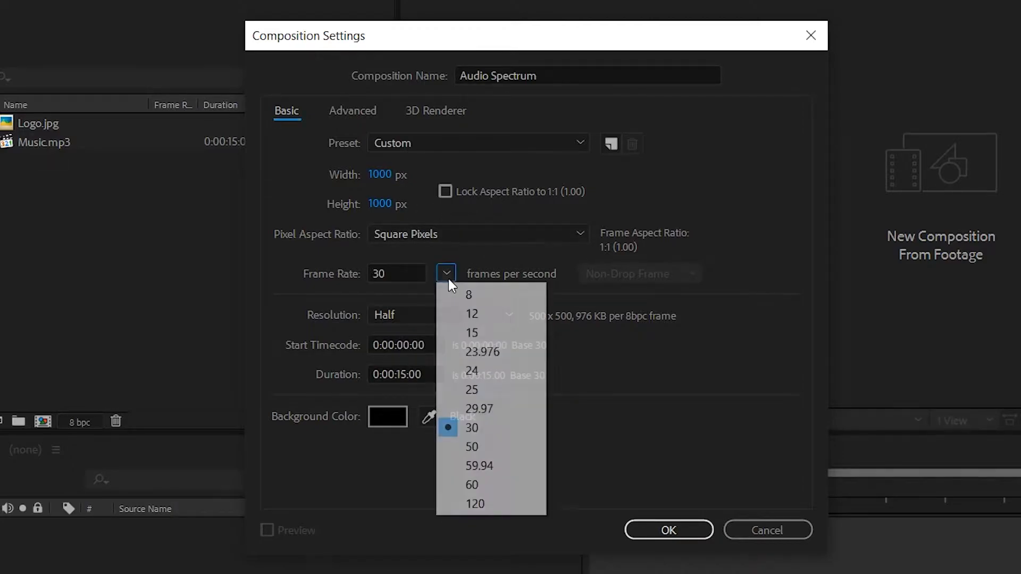
click(494, 428)
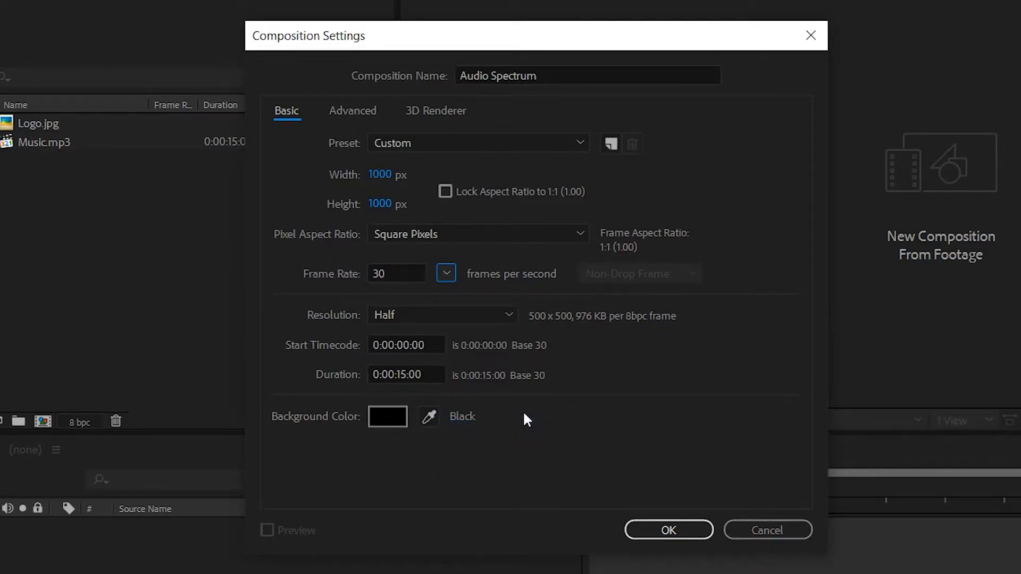
click(403, 373)
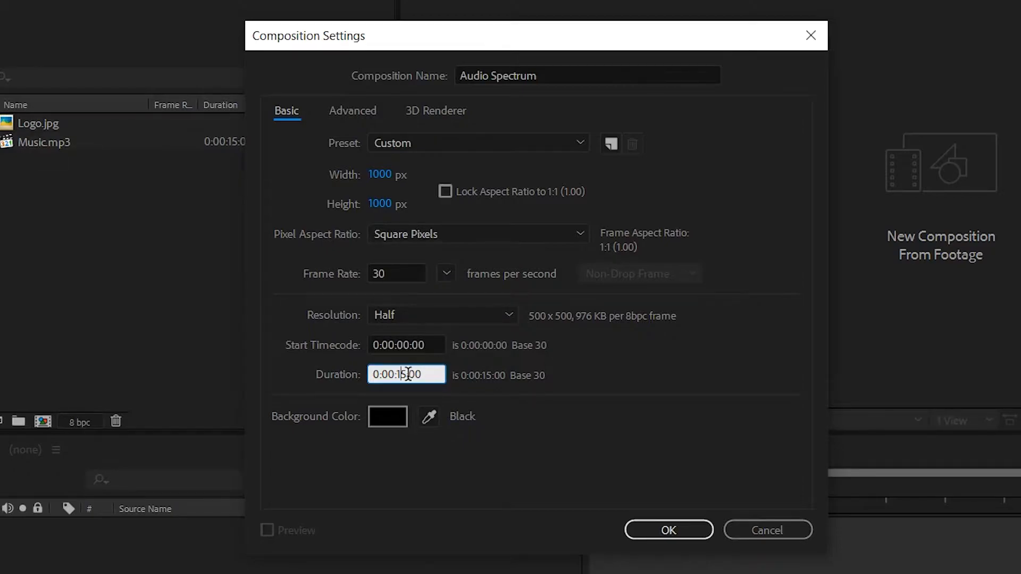
click(585, 374)
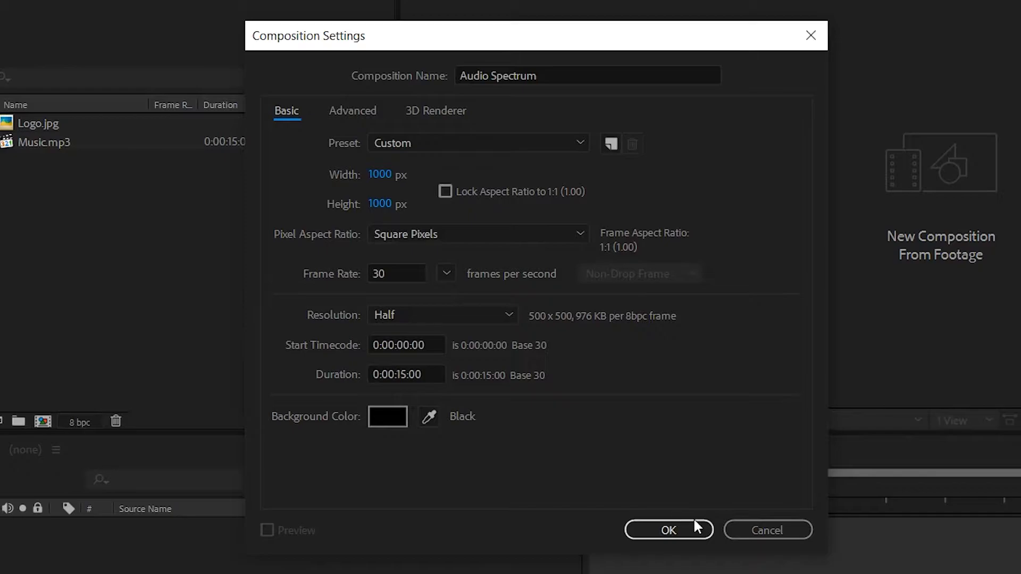
click(691, 528)
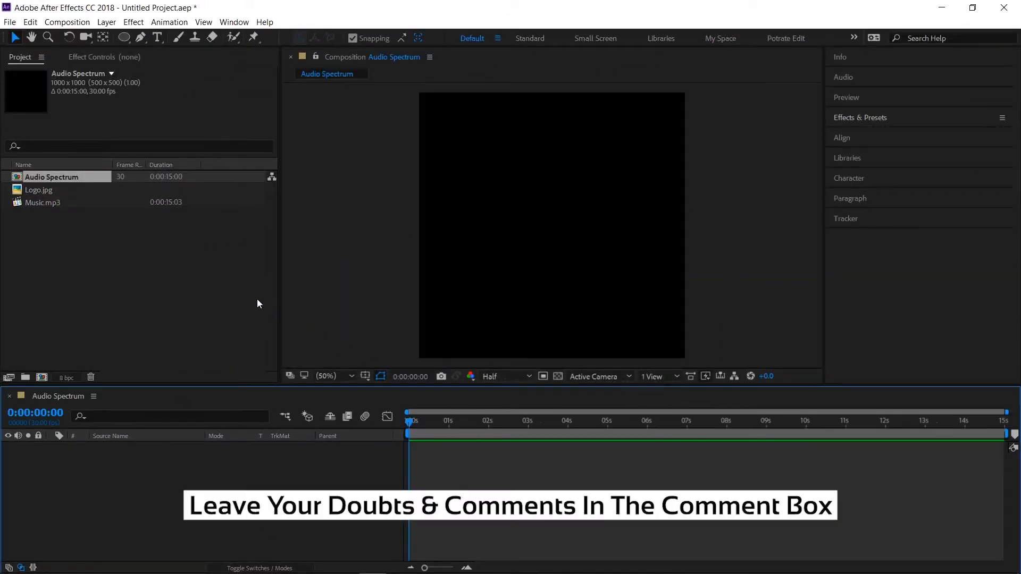
Step: Add Logo.jpg and Music.mp3 to the Audio Spectrum composition as layers, with the logo above the music
click(254, 297)
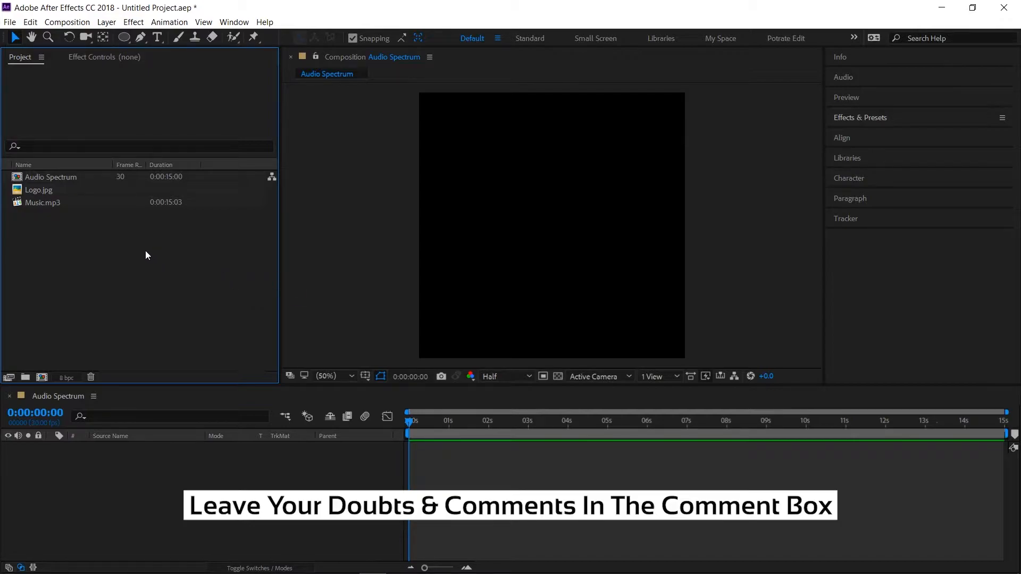
drag(145, 250, 153, 488)
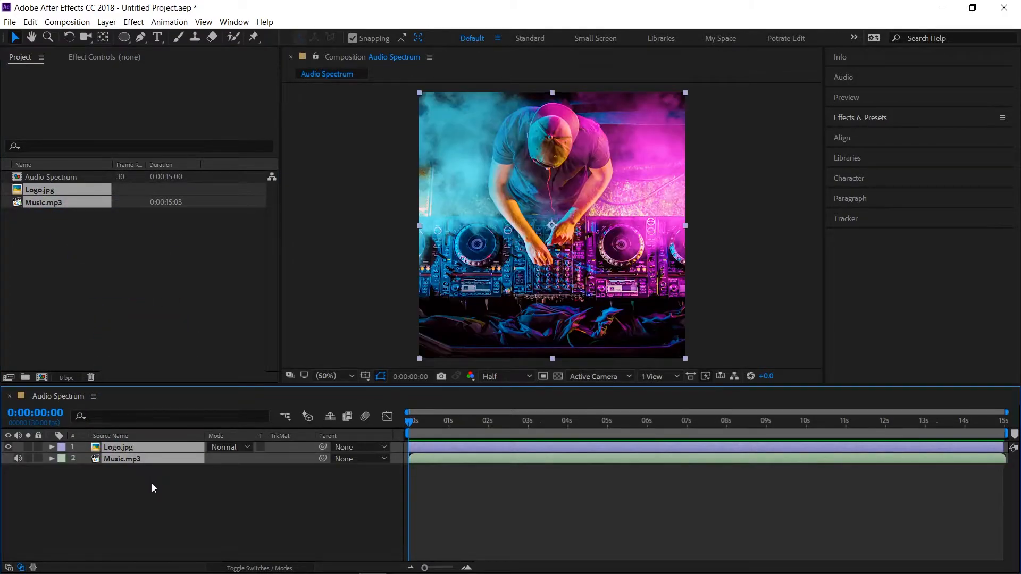
click(153, 488)
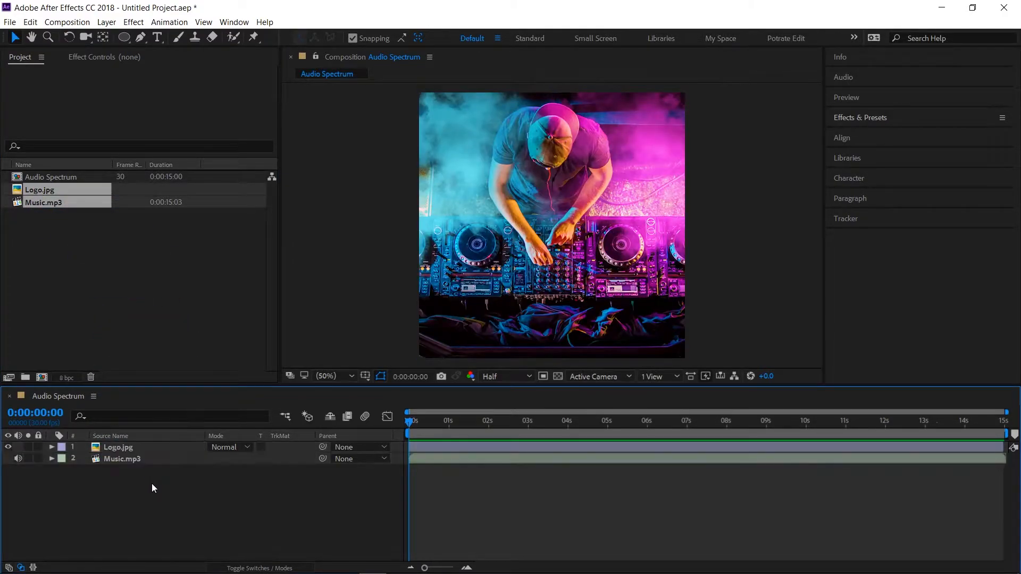
Step: Duplicate the Logo.jpg layer in the timeline
click(147, 444)
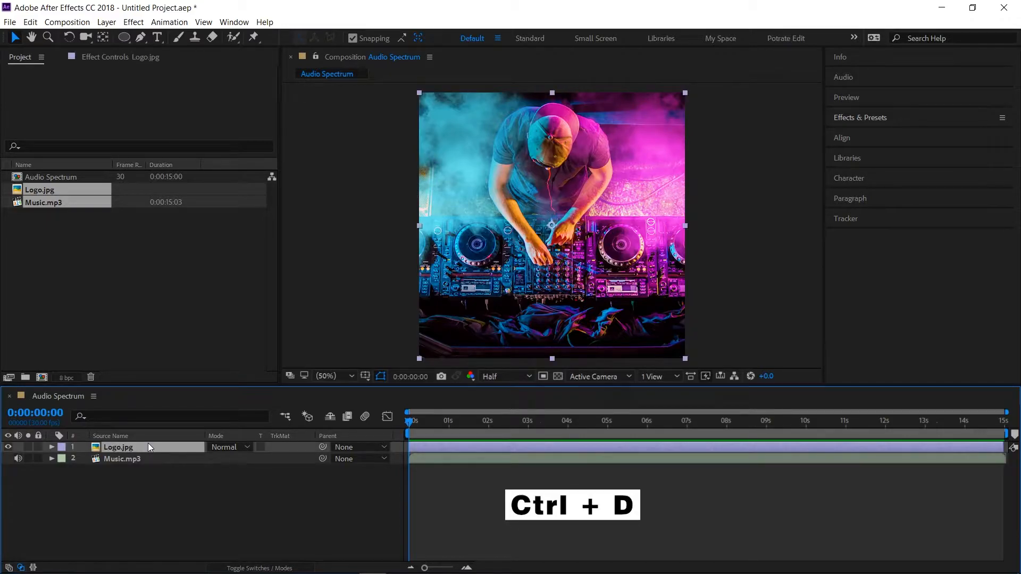
key(ctrl+d)
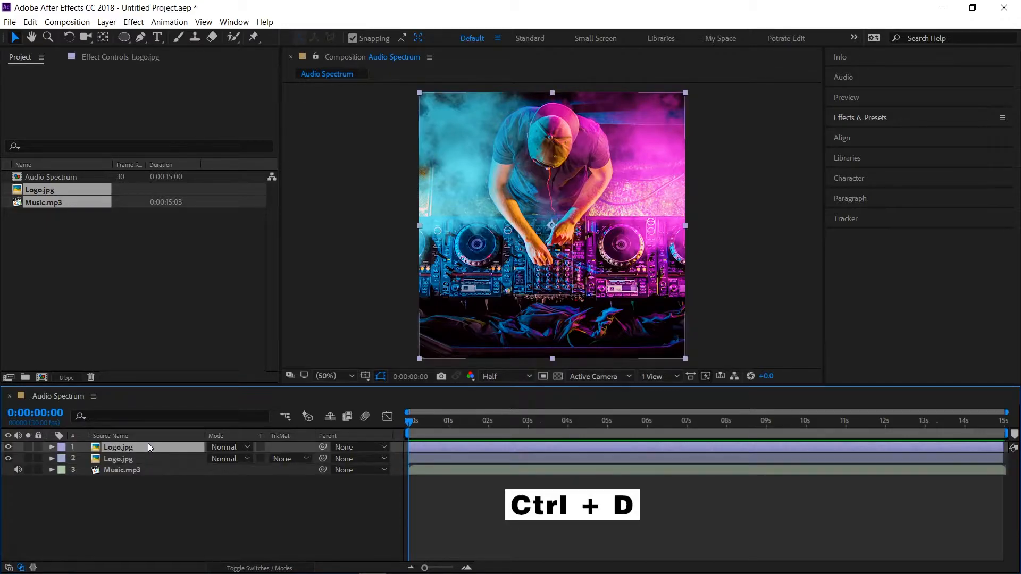
click(148, 490)
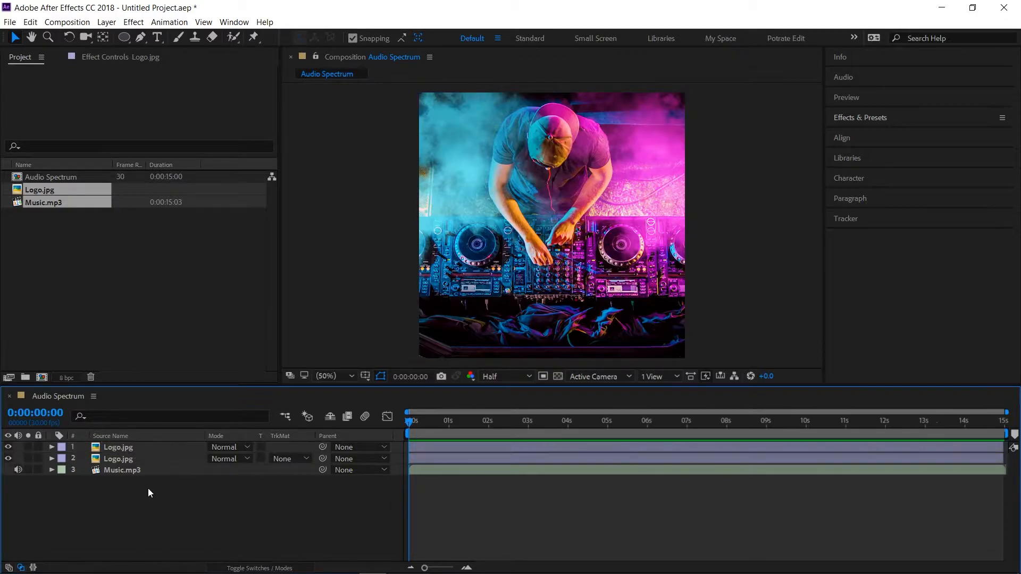
Step: Hide the upper Logo.jpg layer
click(130, 458)
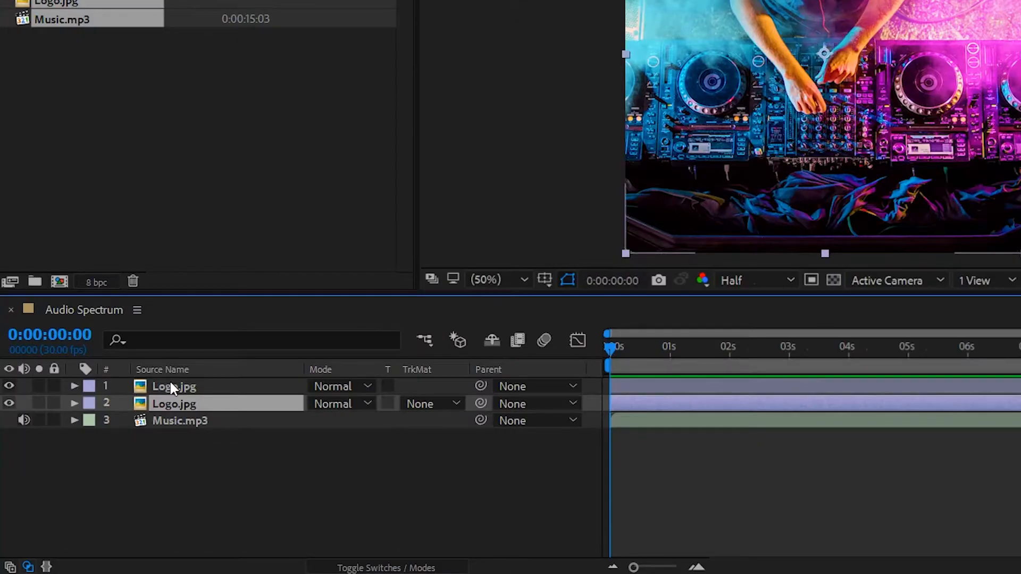
click(115, 447)
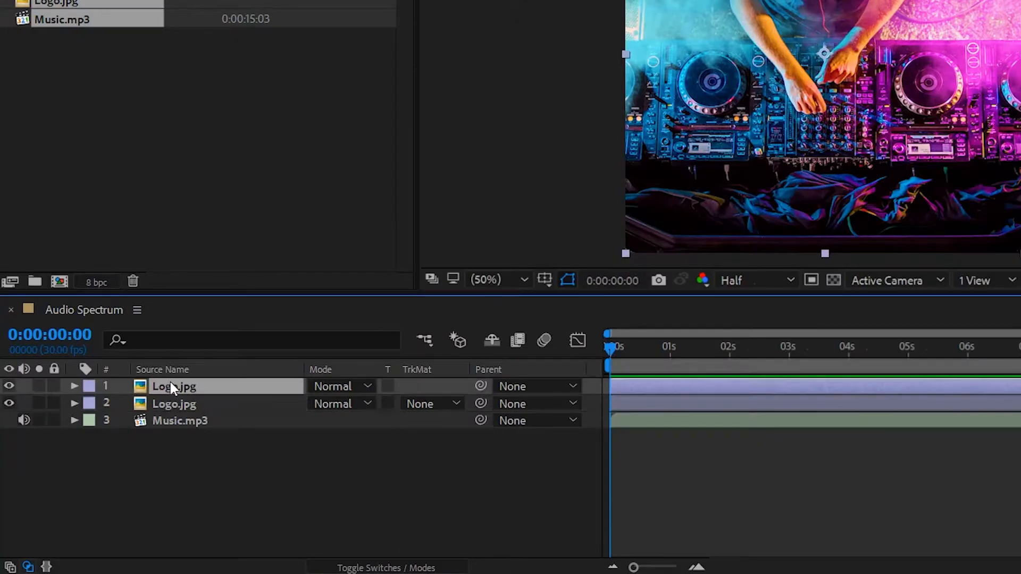
click(8, 386)
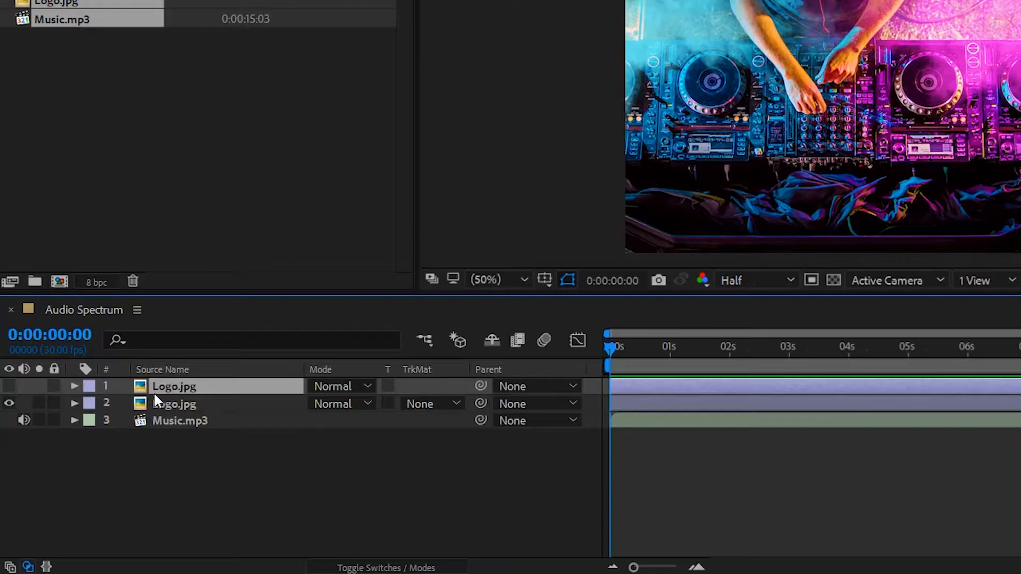
Step: Set the opacity of the lower Logo.jpg layer to 30%
click(177, 402)
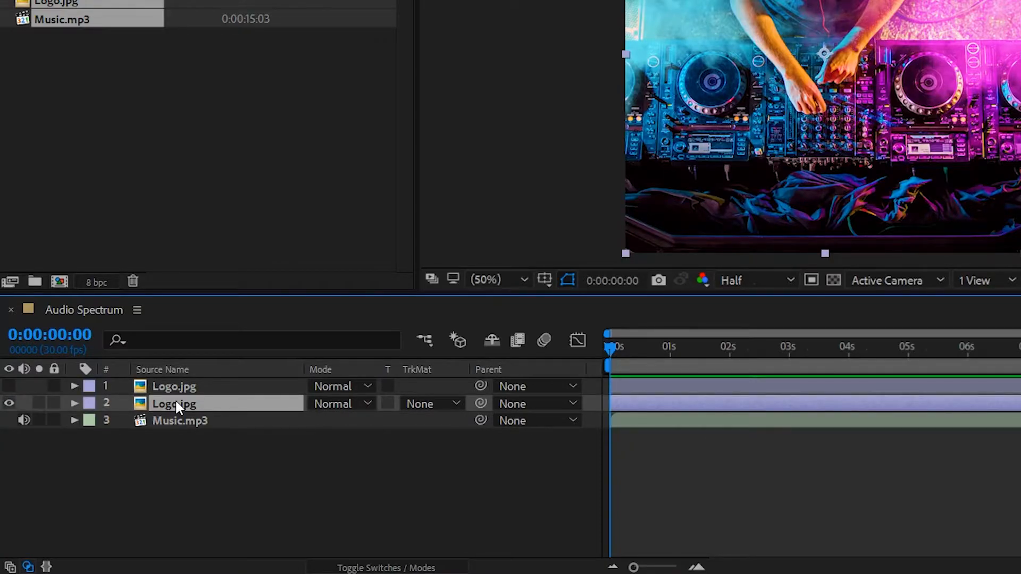
key(t)
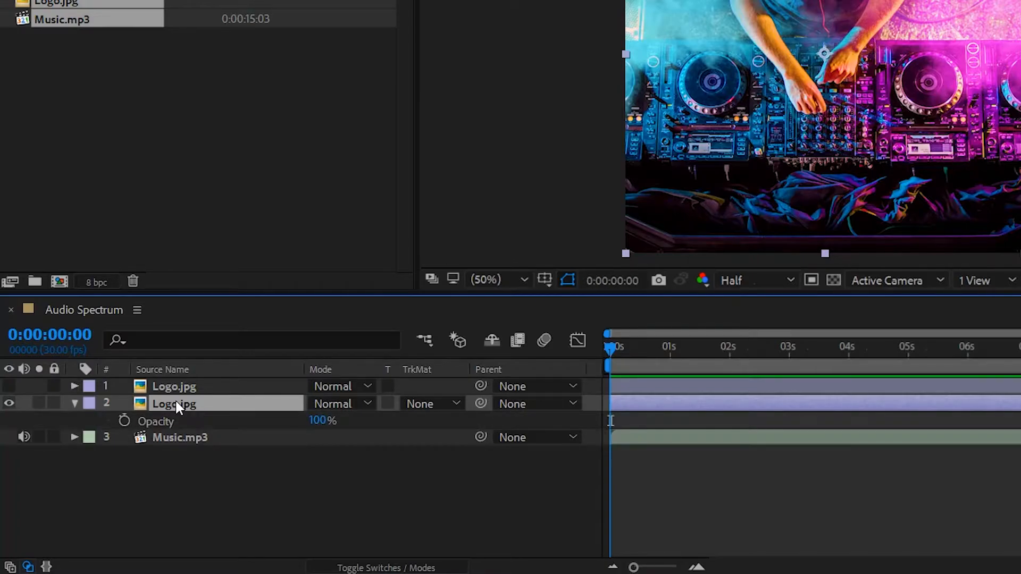
click(323, 420)
text(30)
key(Return)
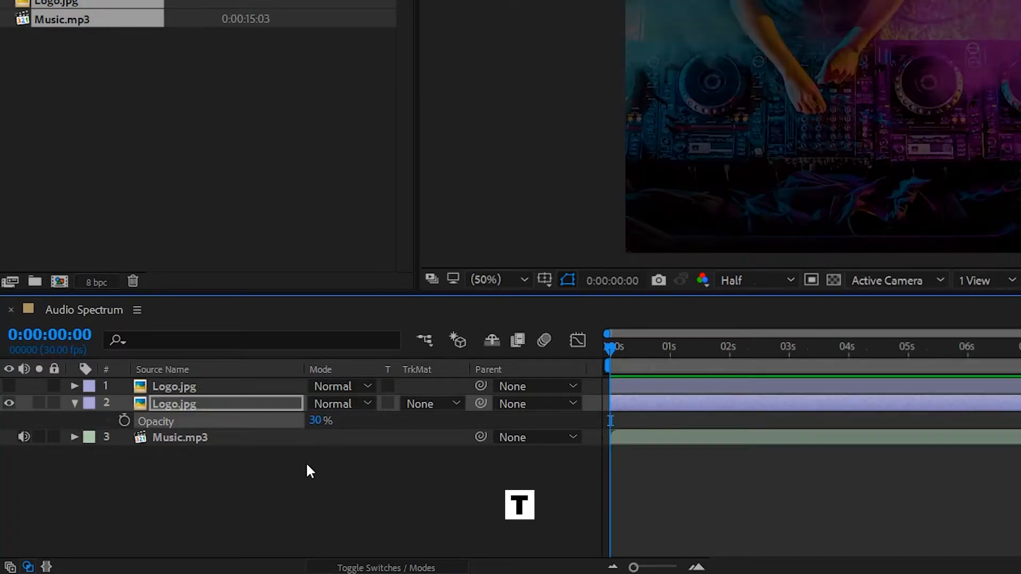
click(307, 471)
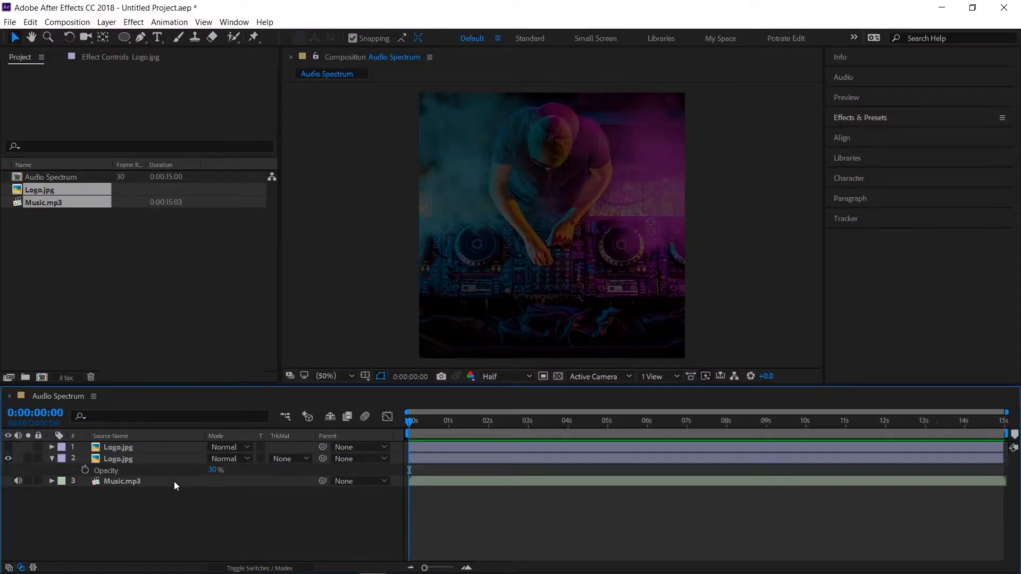
Step: Make the upper Logo.jpg layer visible again and set its scale to 45%
click(8, 447)
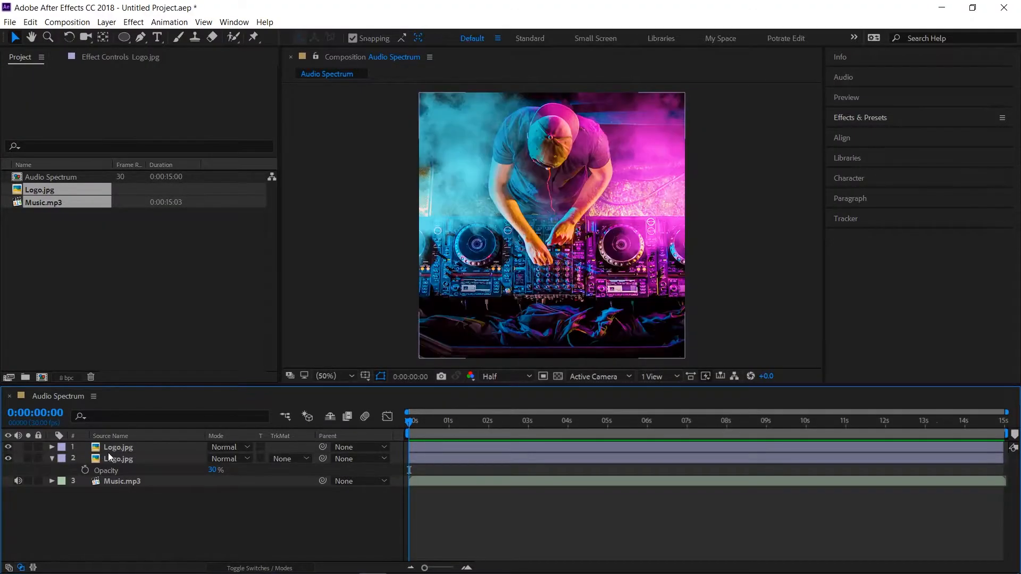
click(126, 450)
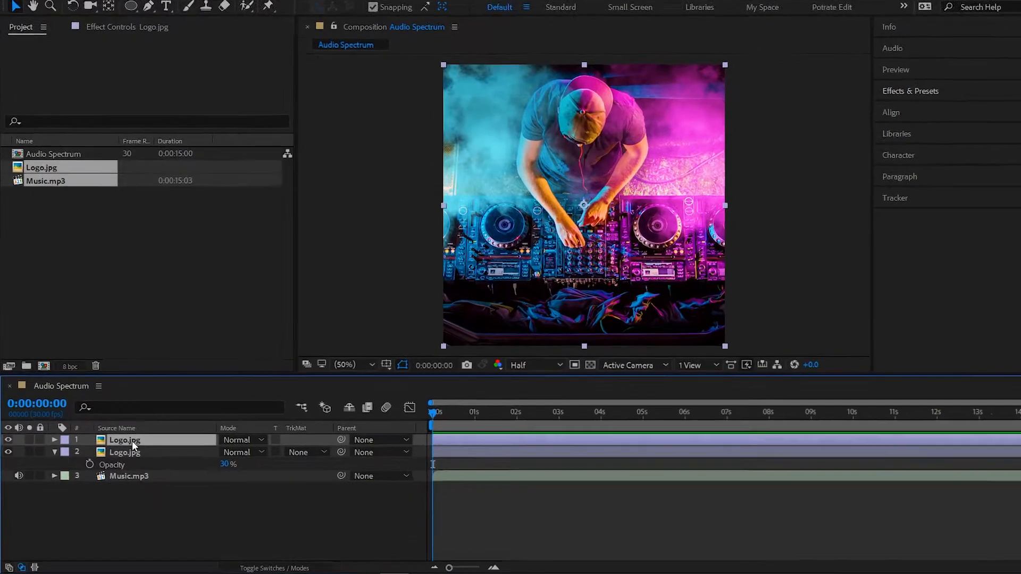
key(s)
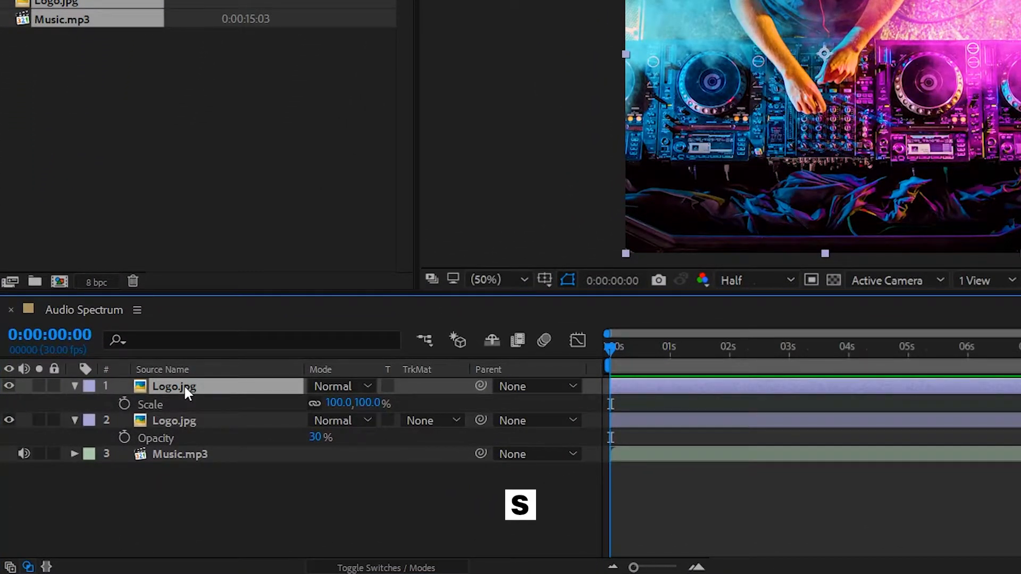
click(336, 400)
text(42)
key(Return)
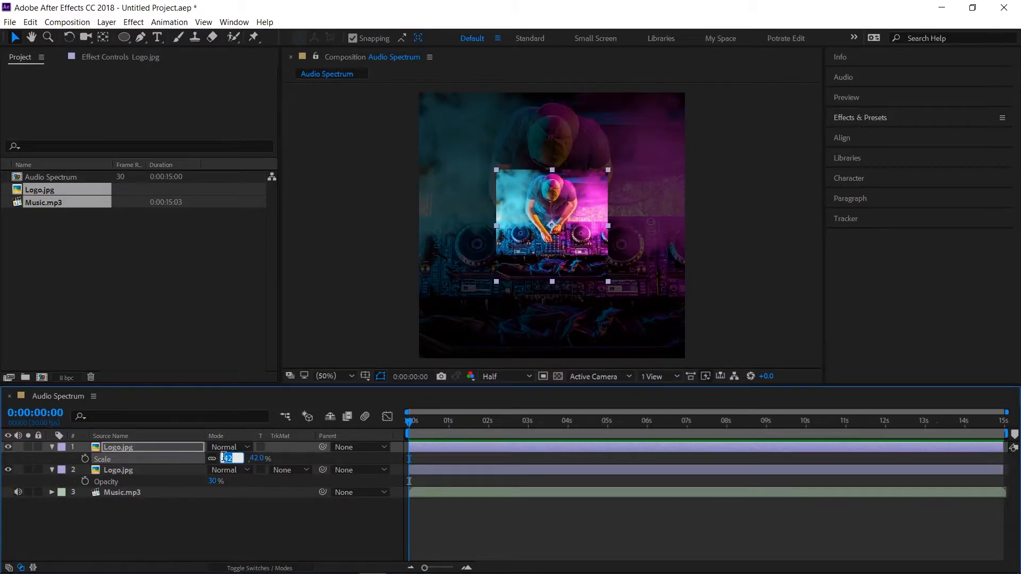
text(45)
key(Return)
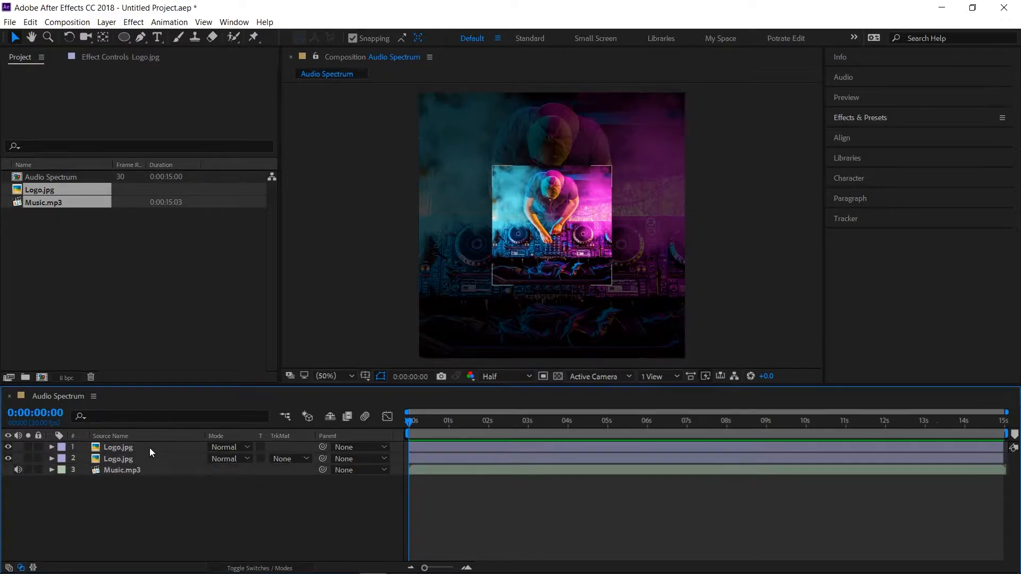
Step: Draw a circular Ellipse tool mask on the upper Logo.jpg layer, spanning the scaled image from corner to corner, and collapse the layer's properties
click(150, 449)
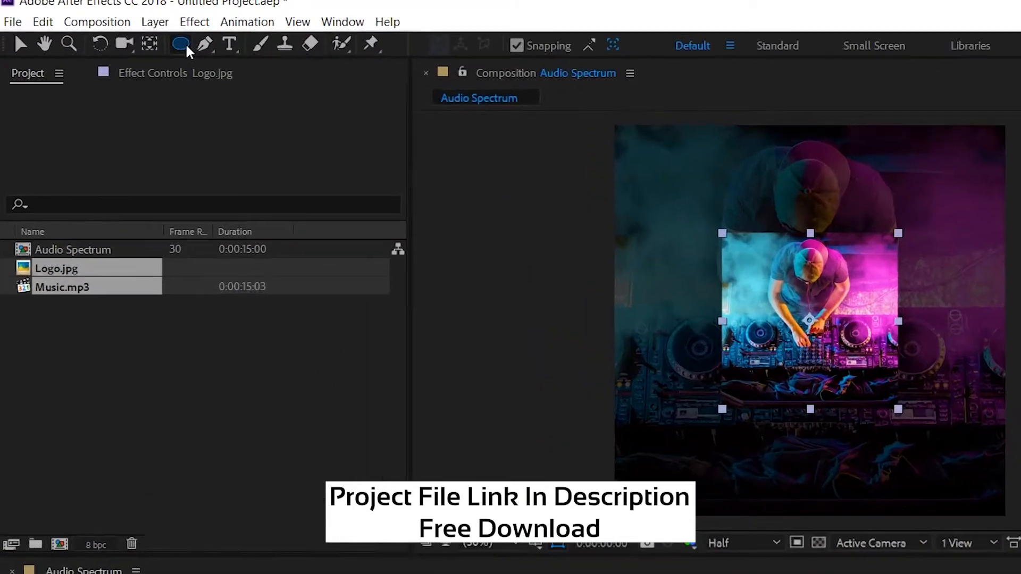
drag(128, 42, 222, 70)
drag(443, 119, 475, 119)
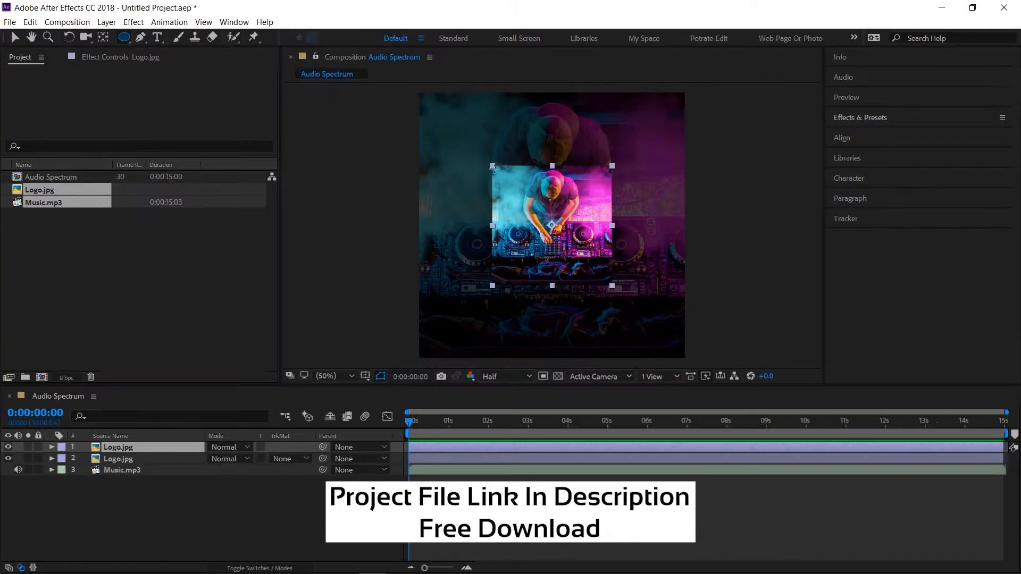
click(332, 376)
click(343, 290)
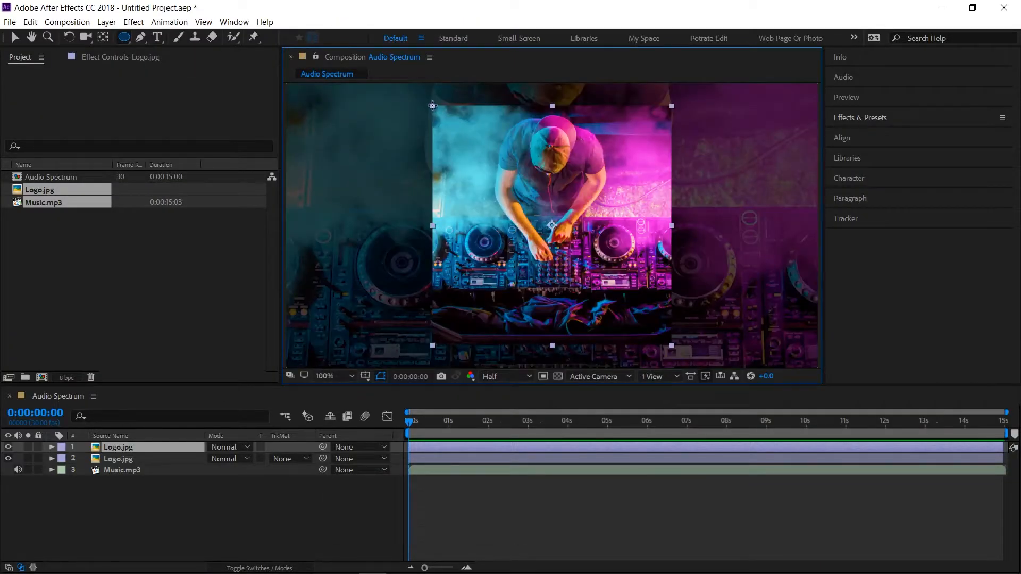
drag(433, 105, 673, 347)
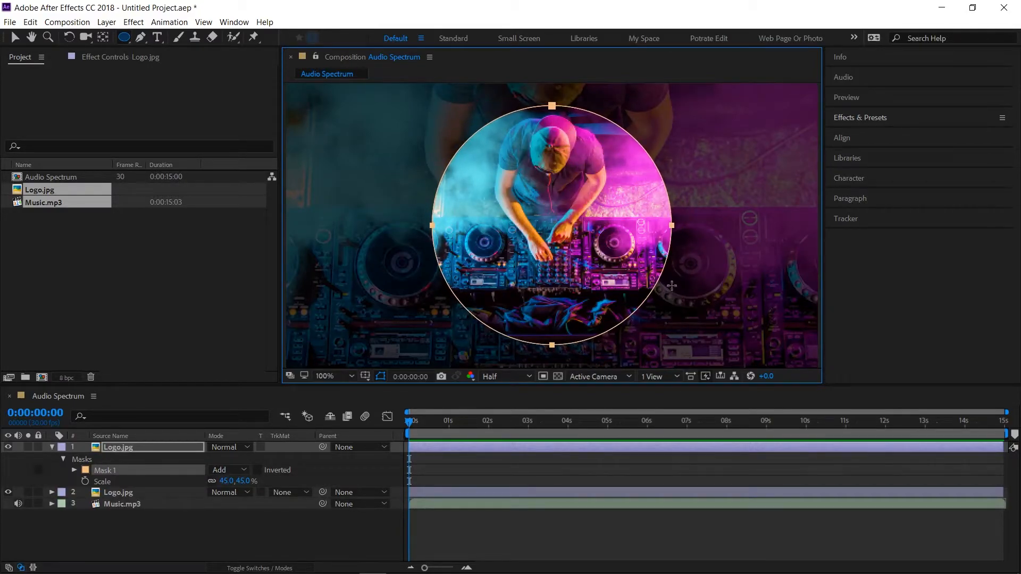
click(332, 376)
click(338, 167)
click(154, 524)
click(52, 447)
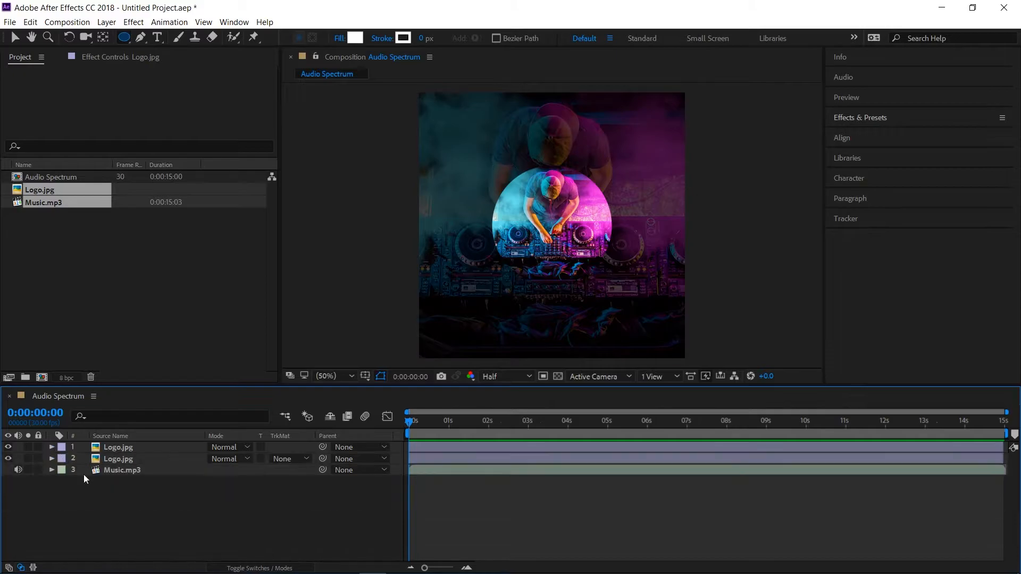
Step: Create a white 1000 × 1000 px solid layer above the other layers
right_click(161, 502)
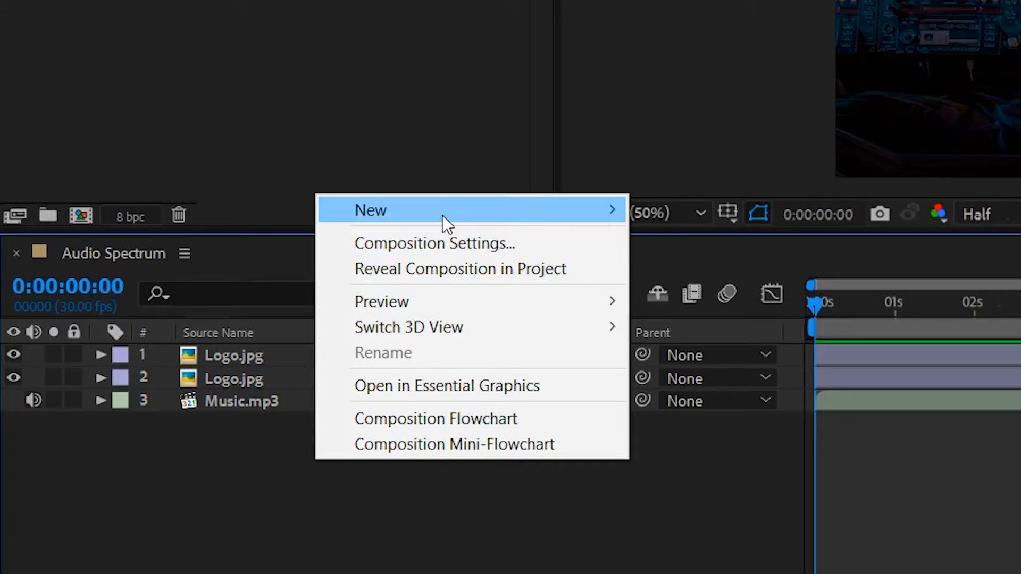
mouse_move(224, 376)
click(766, 270)
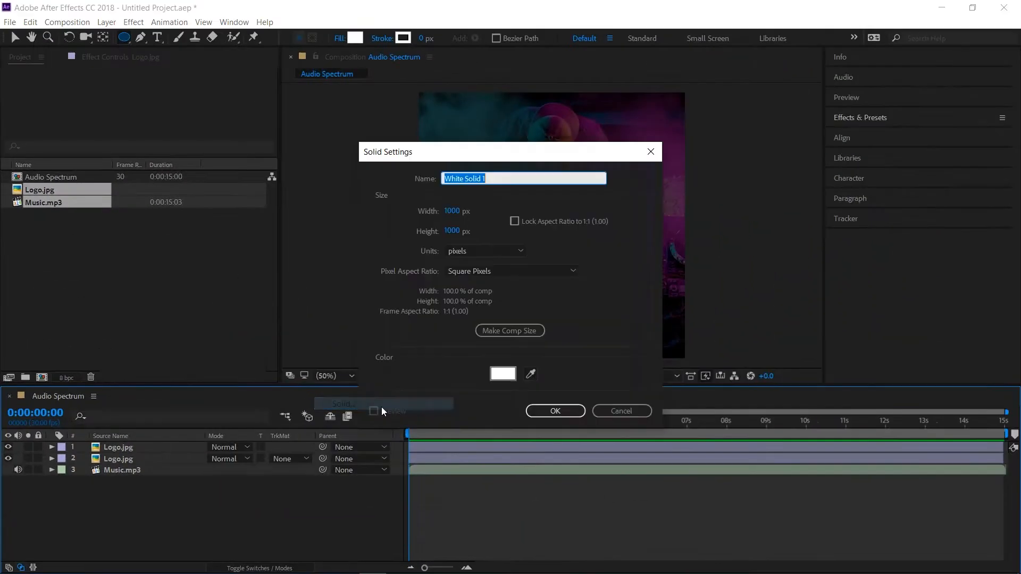
click(554, 411)
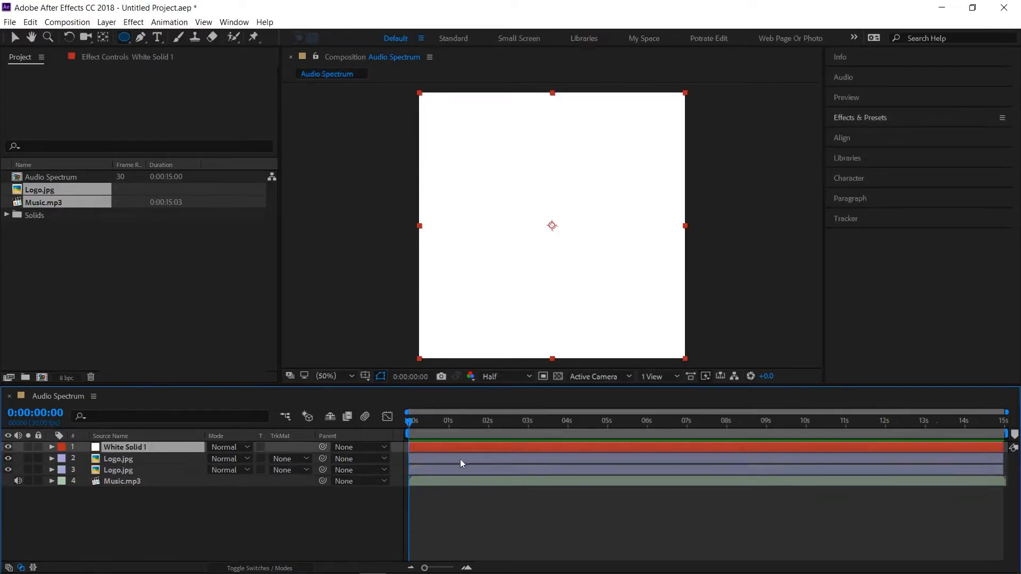
click(191, 497)
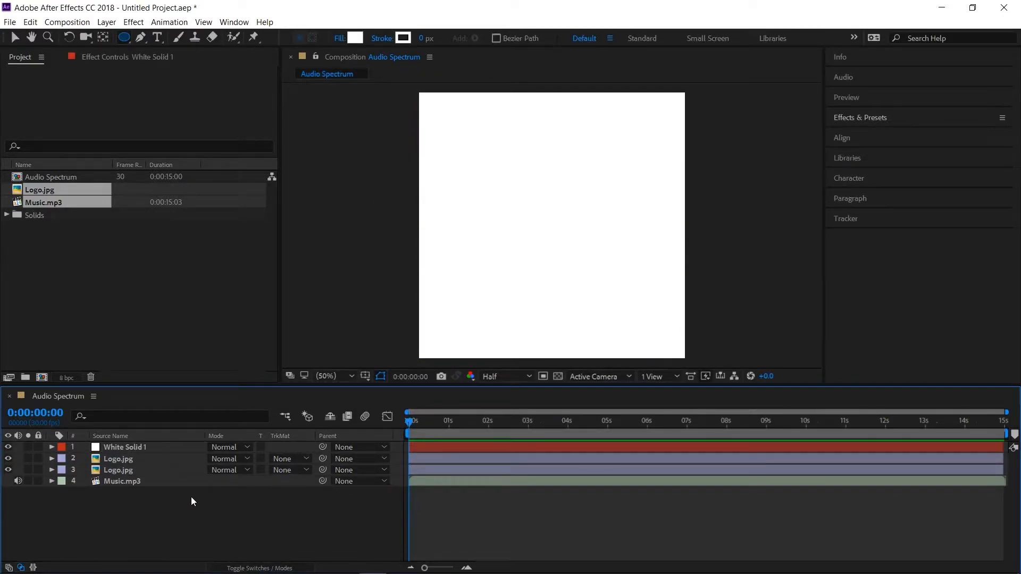
Step: Hide the White Solid 1 layer
click(148, 449)
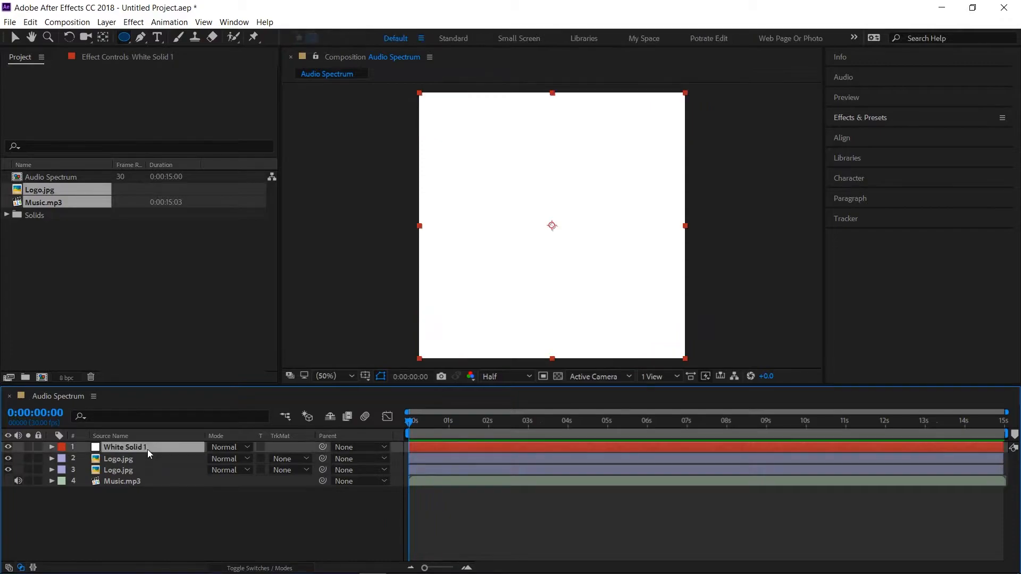
click(5, 451)
click(8, 447)
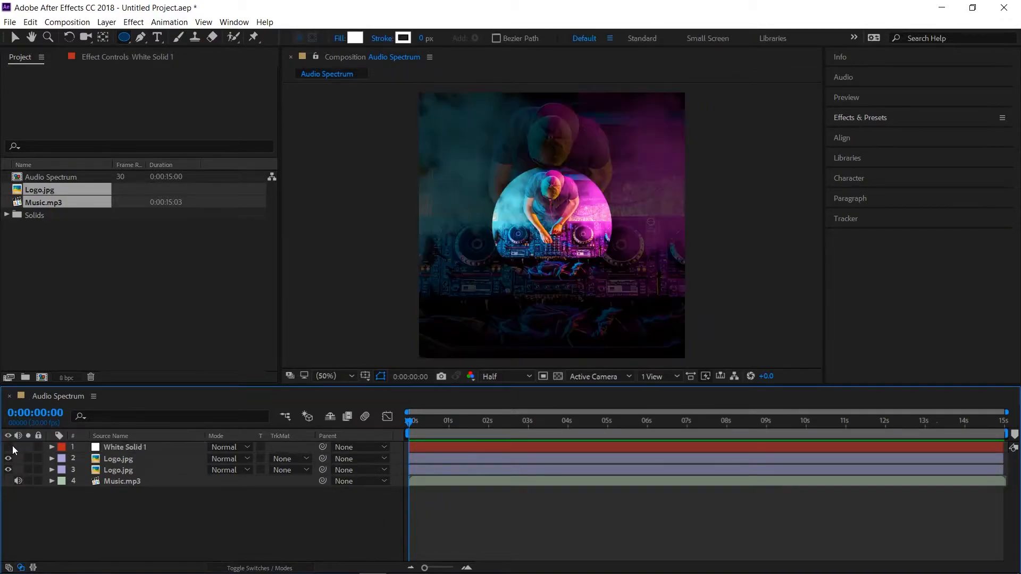
Step: Draw a circular Ellipse tool mask on the White Solid 1 layer, matching the width of the circular logo, viewed at 100%
click(151, 446)
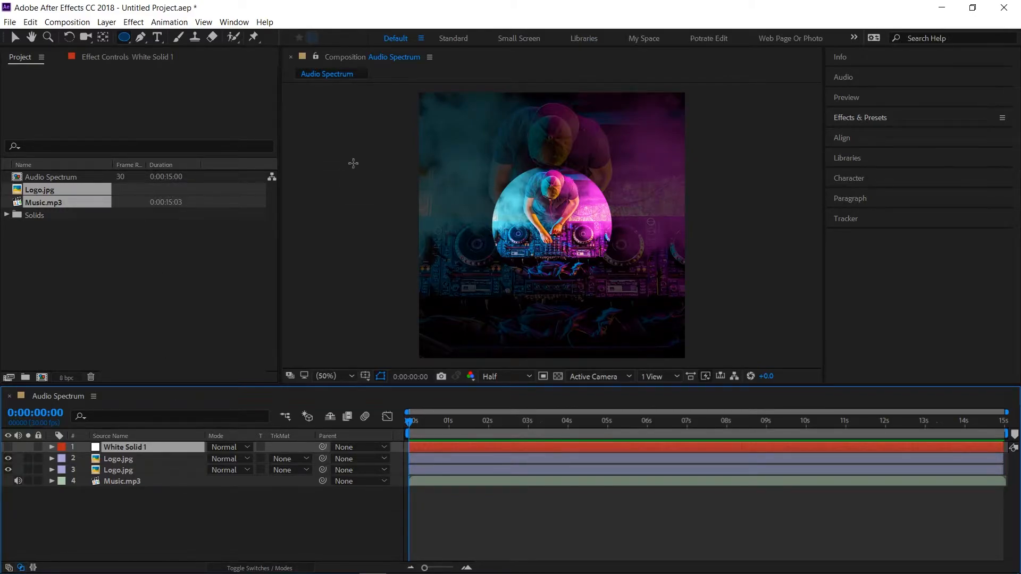
click(124, 37)
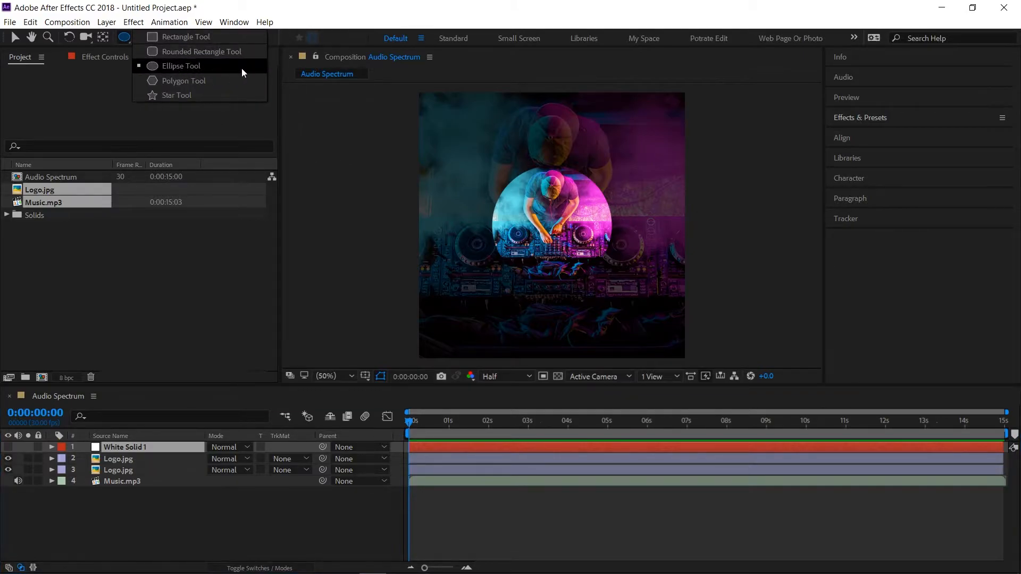
click(242, 68)
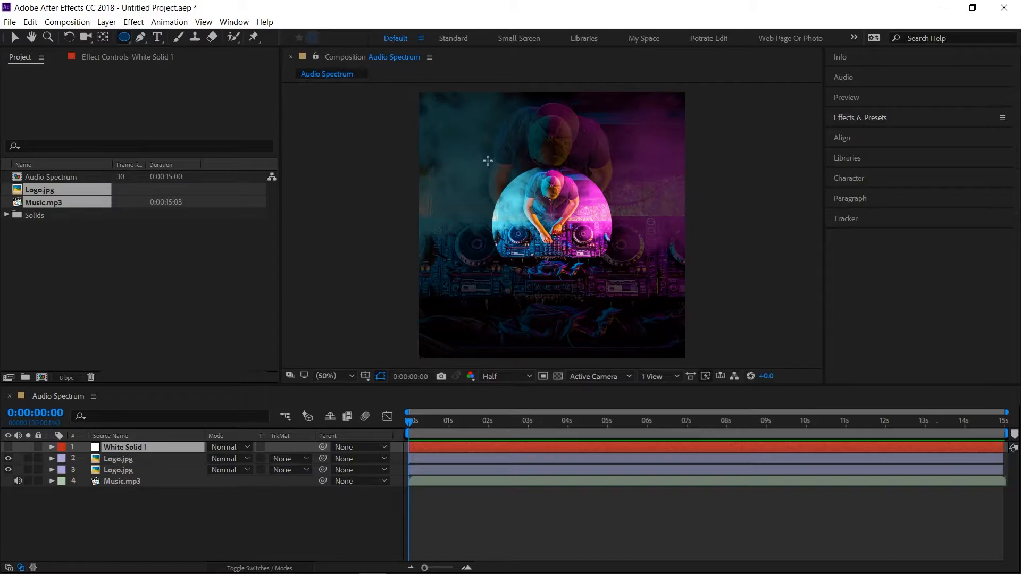
click(335, 378)
click(343, 285)
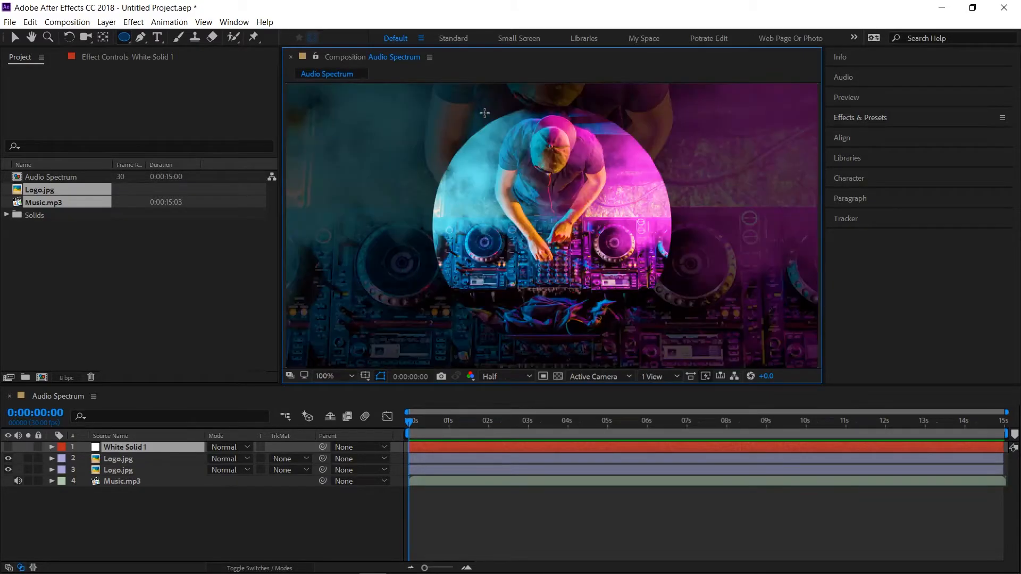
drag(430, 112, 673, 330)
Step: Nudge the circular mask on White Solid 1 upward until it lines up with the circular logo's edge
key(Up)
key(Up)
key(Up)
key(Up)
key(Up)
key(Up)
key(Up)
key(Up)
key(Up)
key(Up)
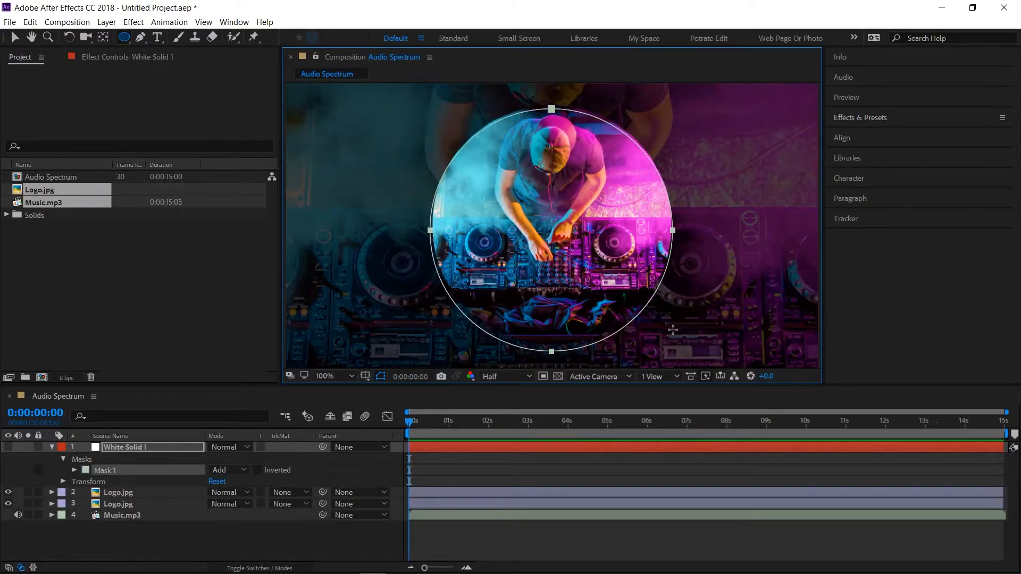
key(Up)
key(Up)
key(Up)
key(Up)
key(Up)
key(Up)
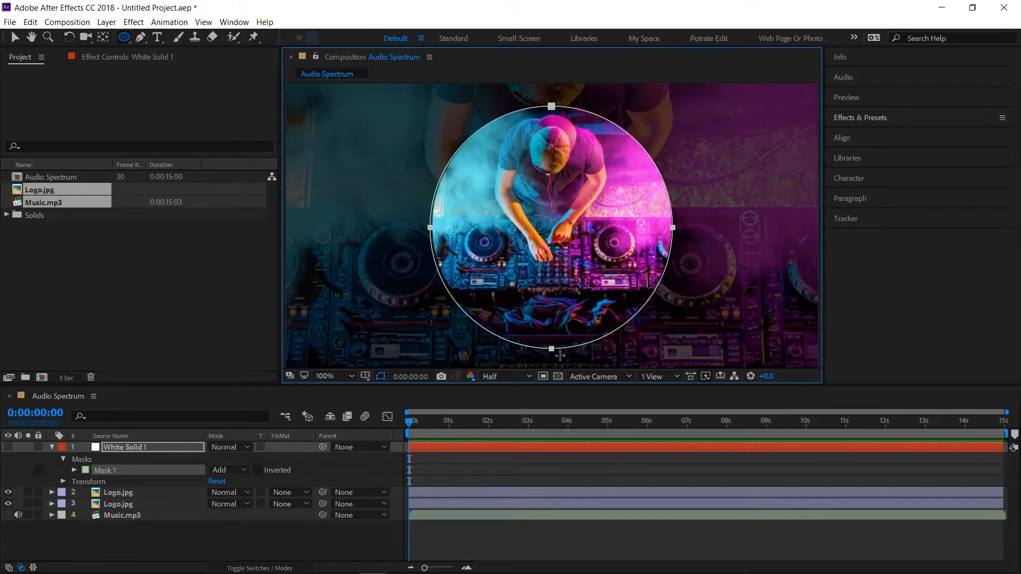
Step: Collapse the White Solid 1 layer's properties and make the layer visible again
click(219, 541)
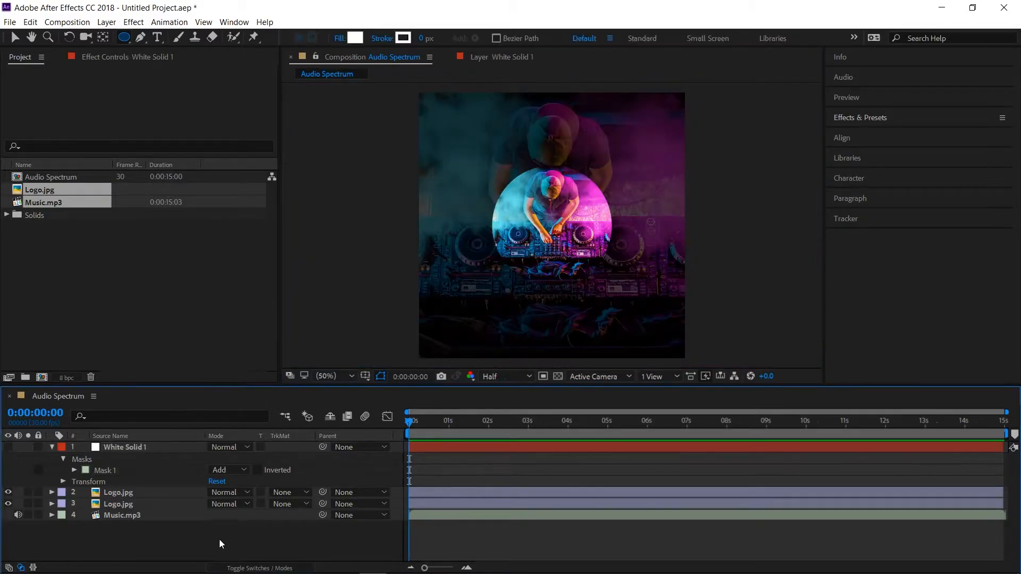
click(51, 447)
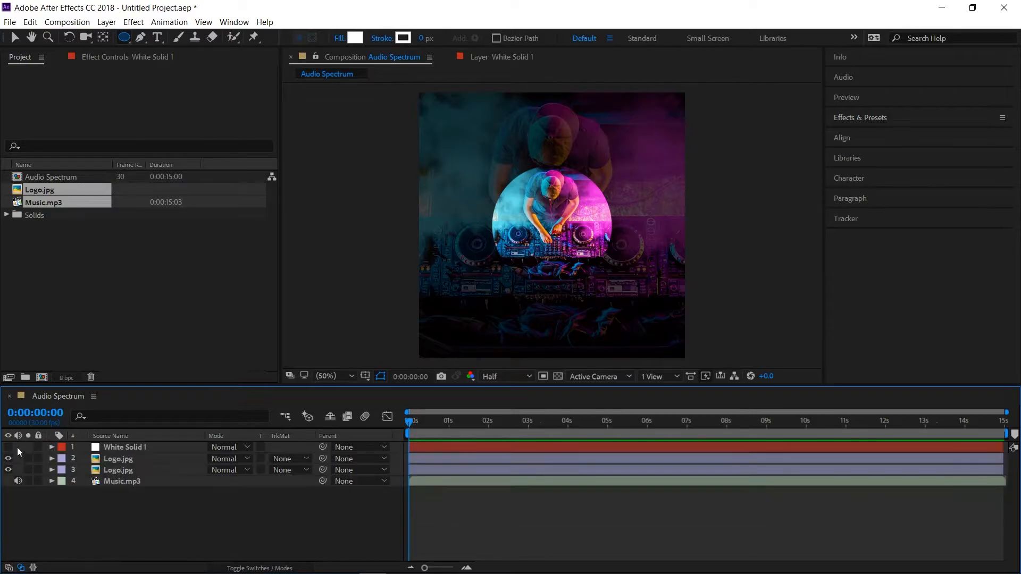
click(8, 447)
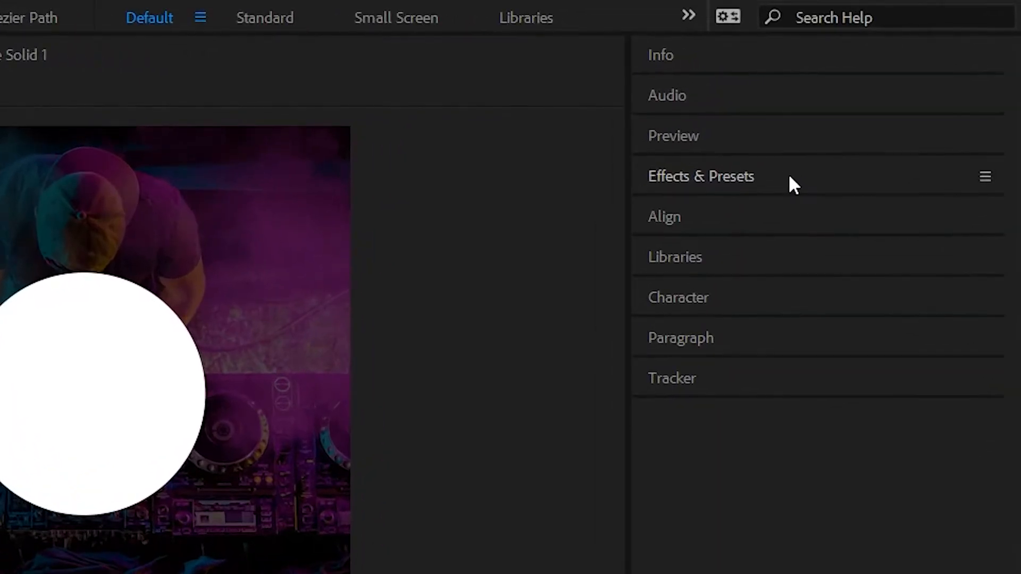
Step: Find the Audio Spectrum effect by searching for "Audio" and apply it to the White Solid 1 layer
click(789, 177)
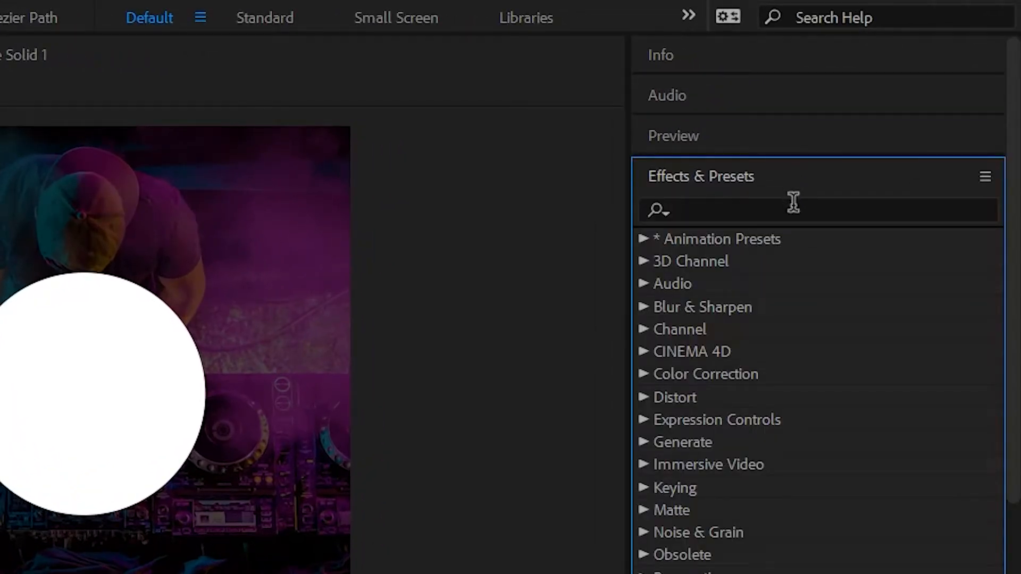
click(793, 202)
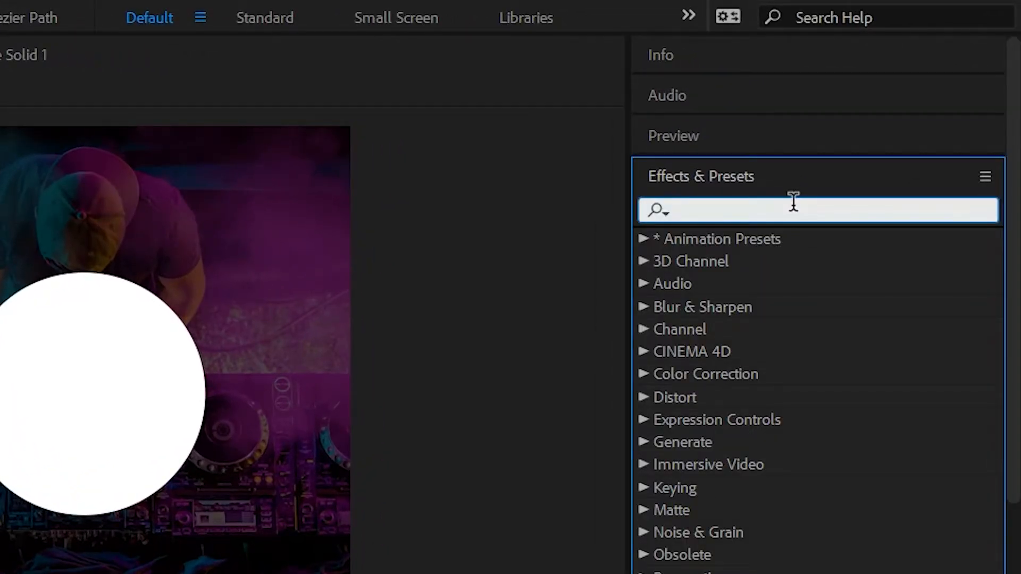
text(Audio)
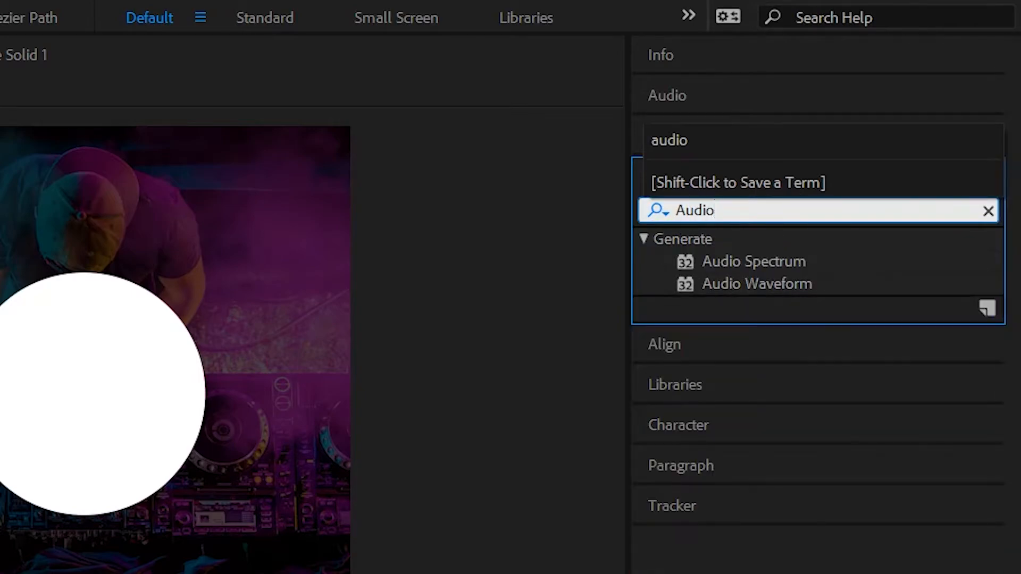
click(780, 259)
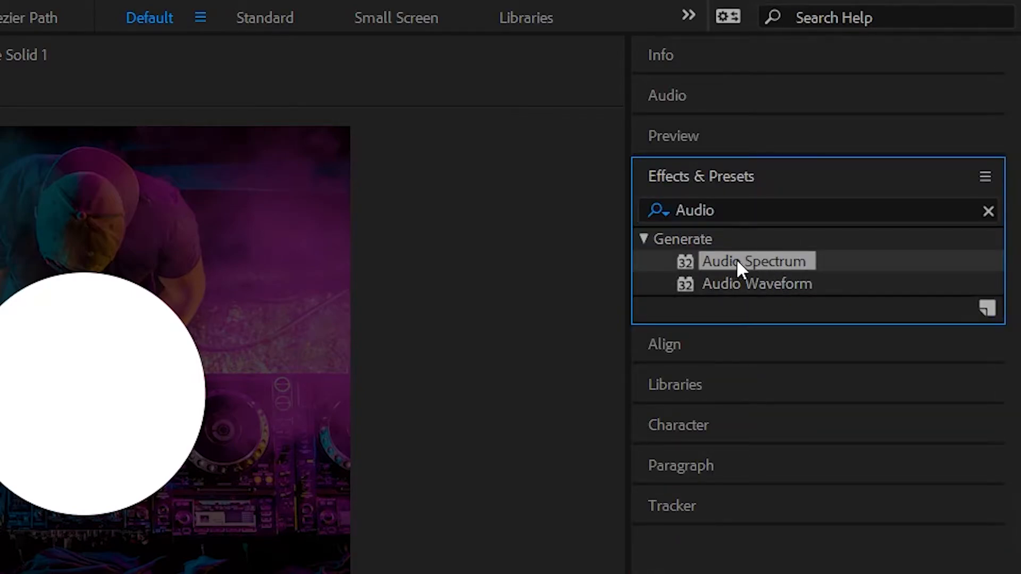
drag(736, 259, 0, 573)
drag(266, 380, 148, 449)
key(v)
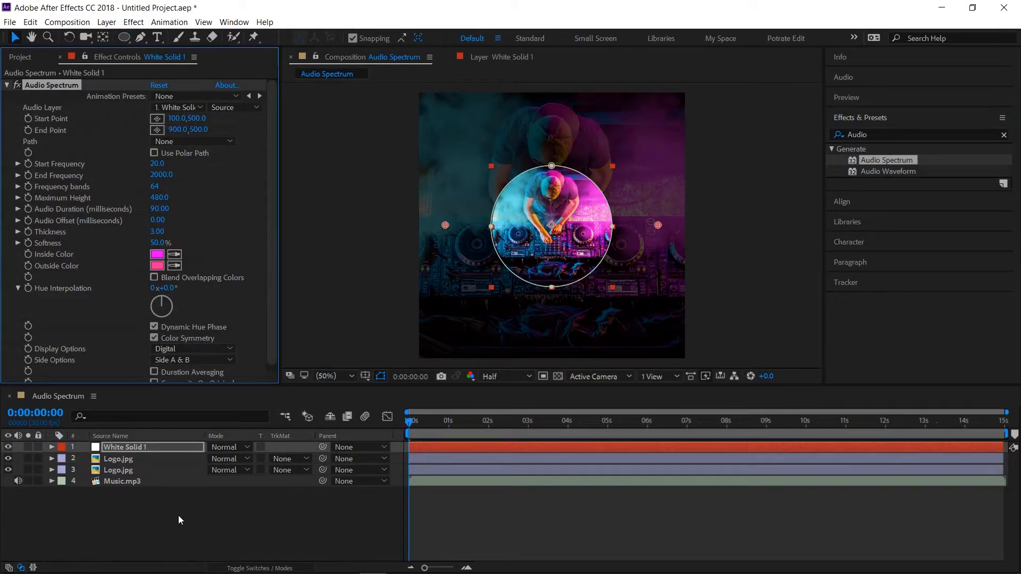
Step: Set the mode of Mask 1 on White Solid 1 to None and collapse the layer
click(139, 448)
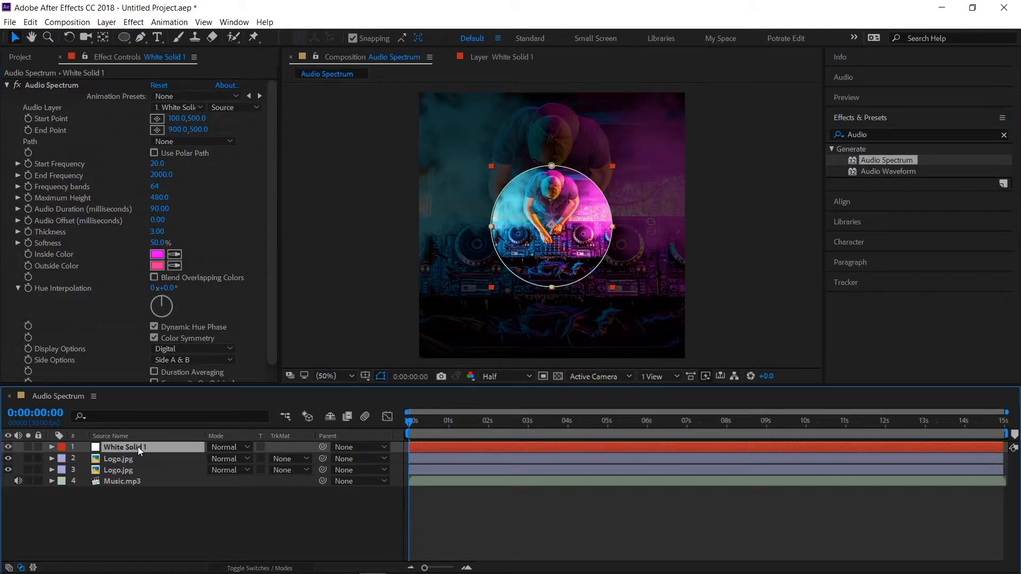
key(m)
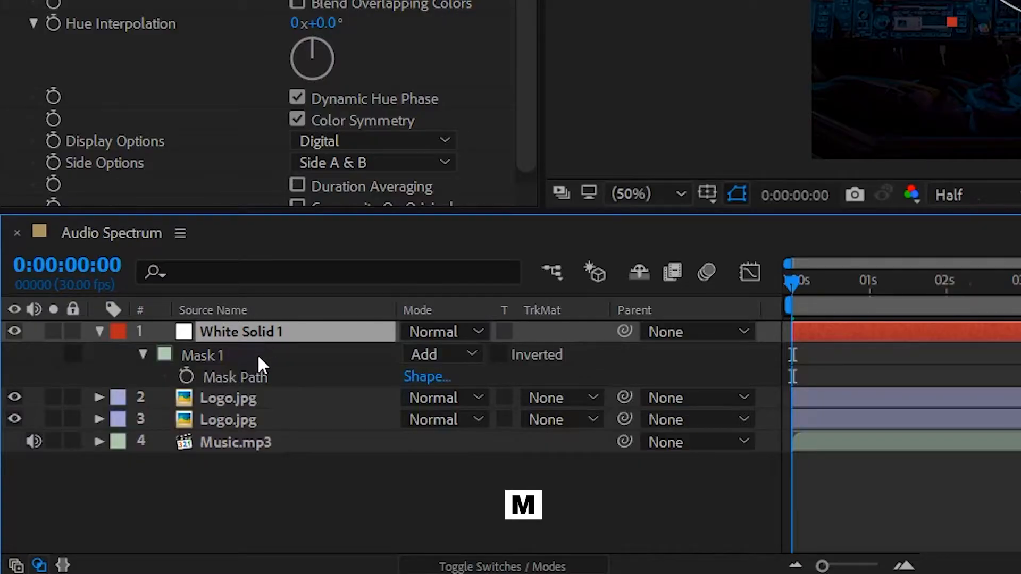
click(257, 353)
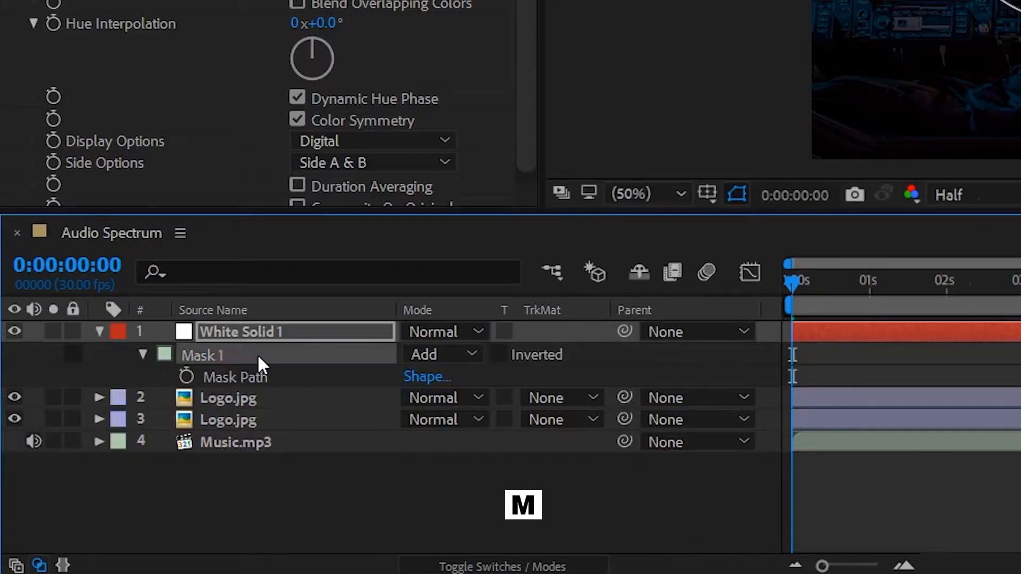
click(442, 354)
click(453, 378)
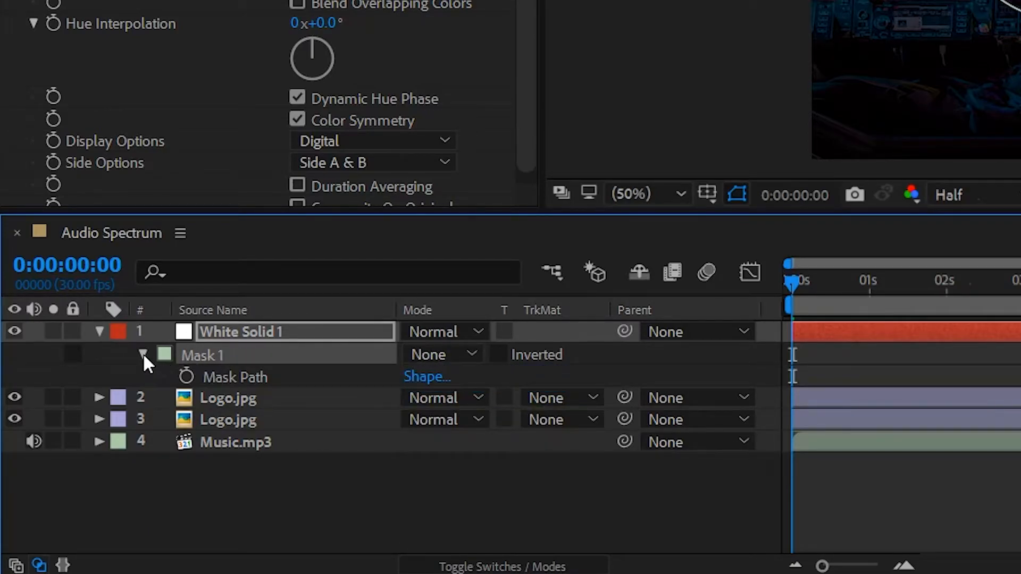
click(100, 331)
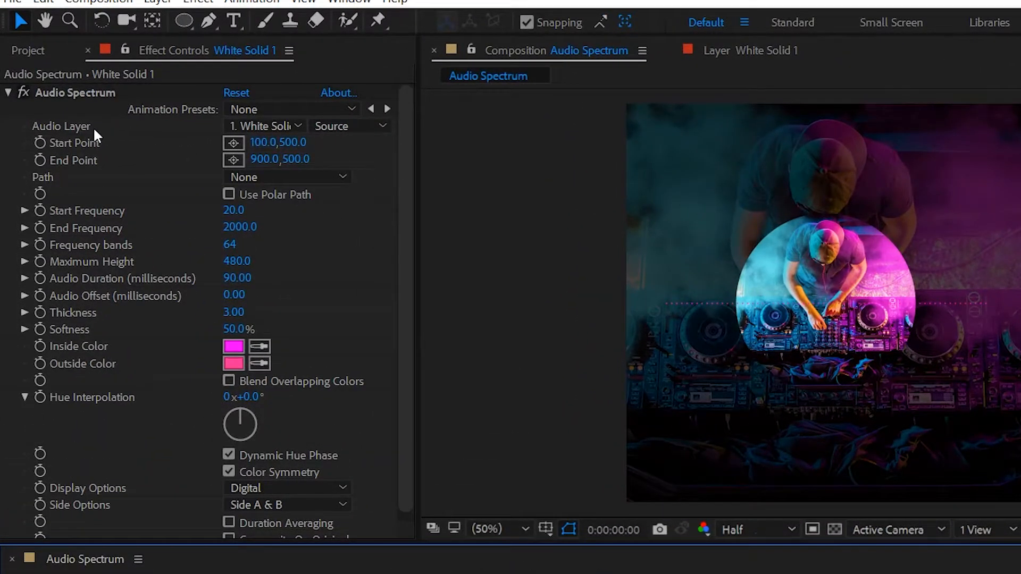
Step: Set the Audio Spectrum's audio layer to Music.mp3 and its path to Mask 1
click(258, 126)
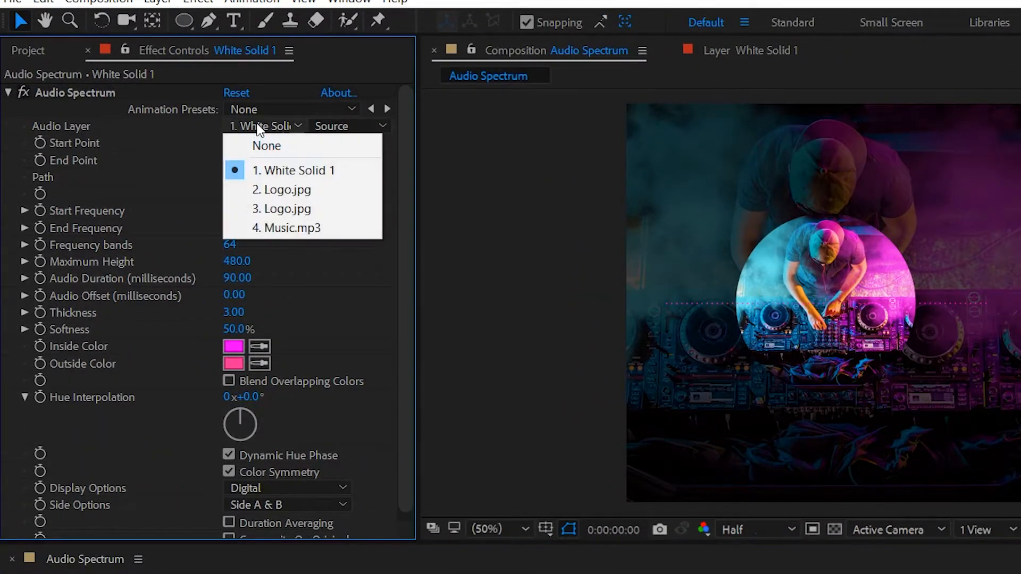
click(317, 226)
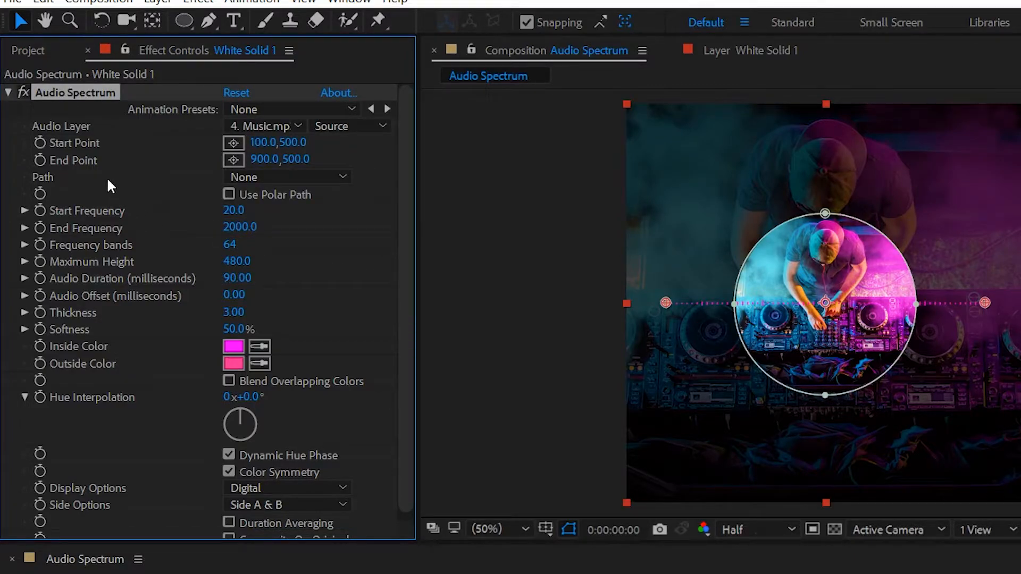
click(249, 177)
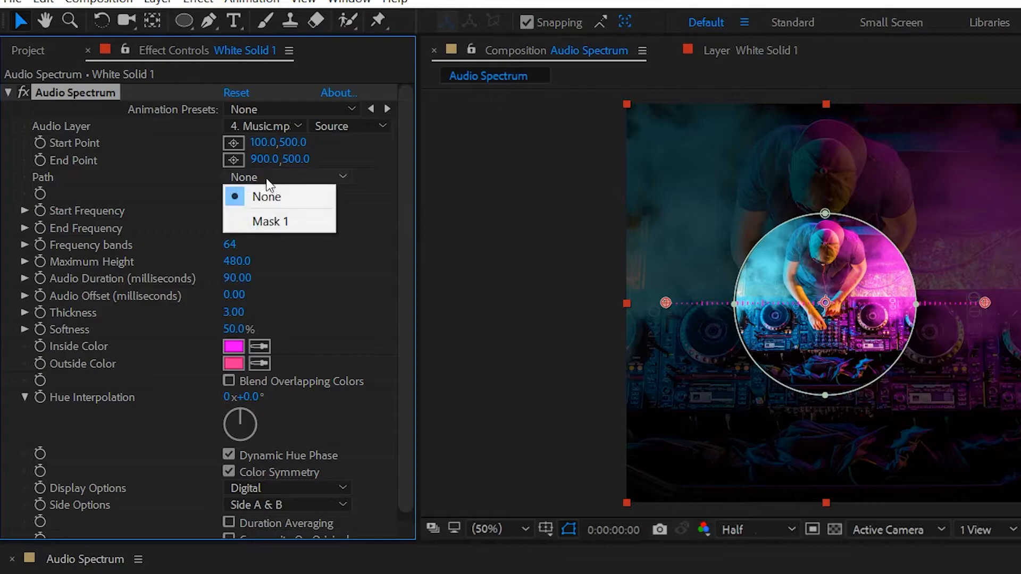
click(297, 222)
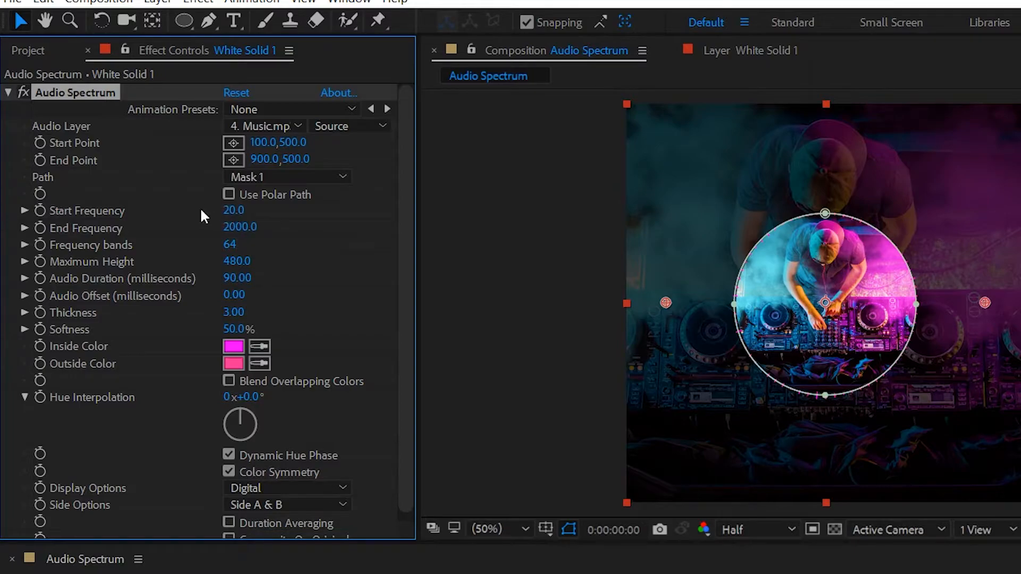
Step: Set the Audio Spectrum's start frequency to 100, frequency bands to 200 and softness to 0%
click(226, 211)
text(100)
key(Return)
click(230, 245)
text(200)
key(Return)
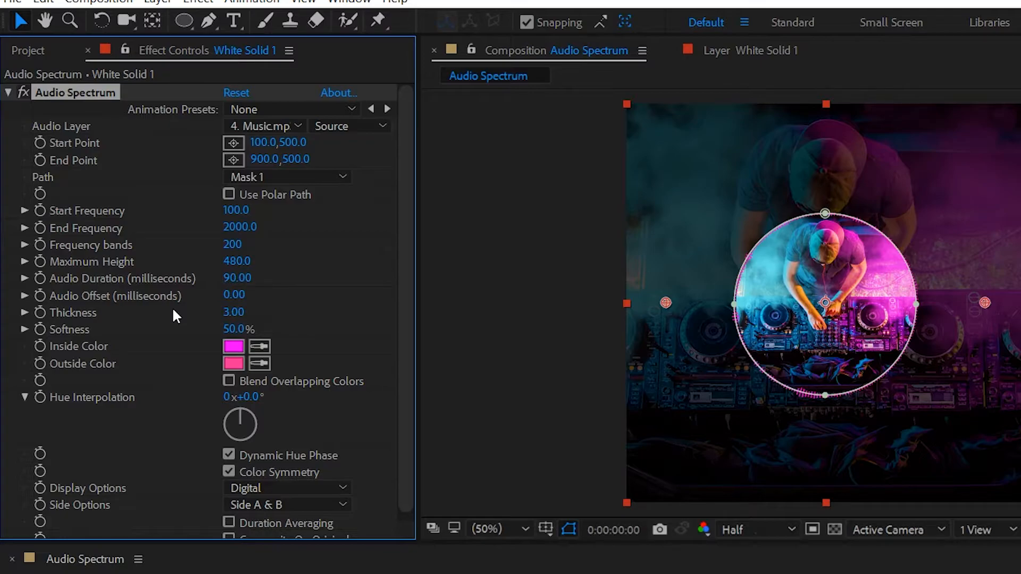
drag(238, 335, 185, 333)
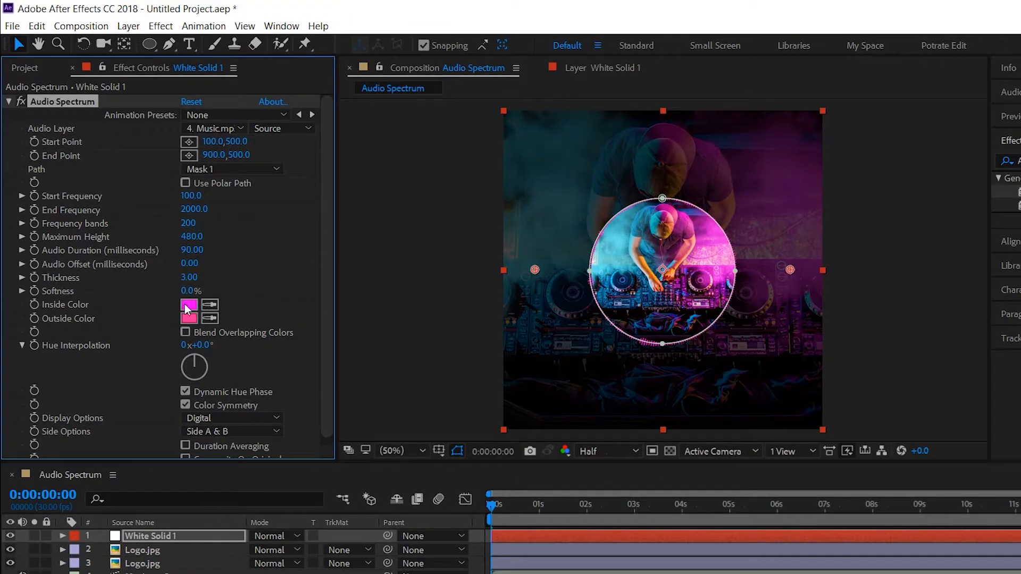
Step: Set the Audio Spectrum's inside color to bright green and sample that green with the eyedropper for the outside color
click(189, 305)
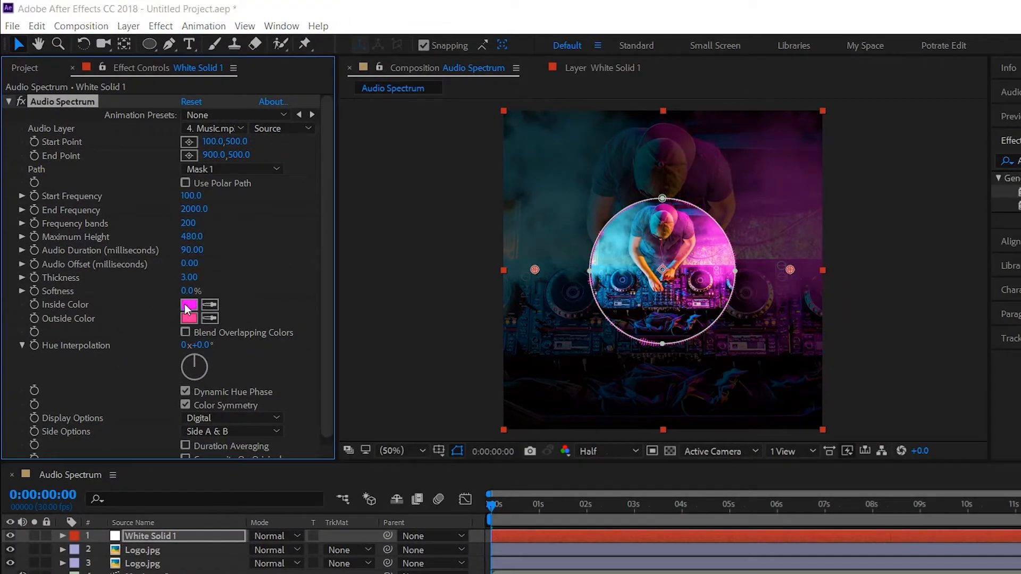
click(780, 548)
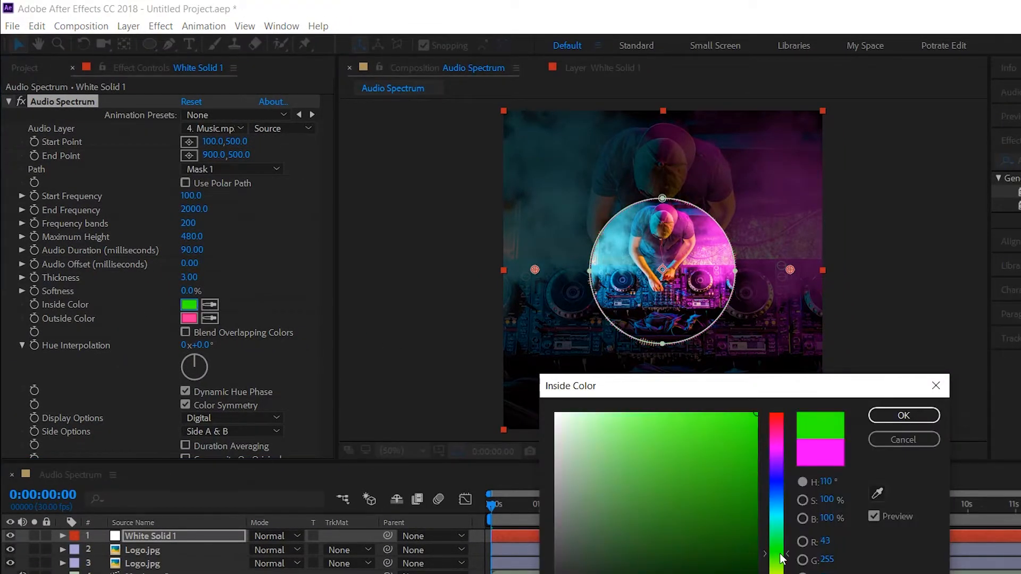
click(884, 417)
click(211, 318)
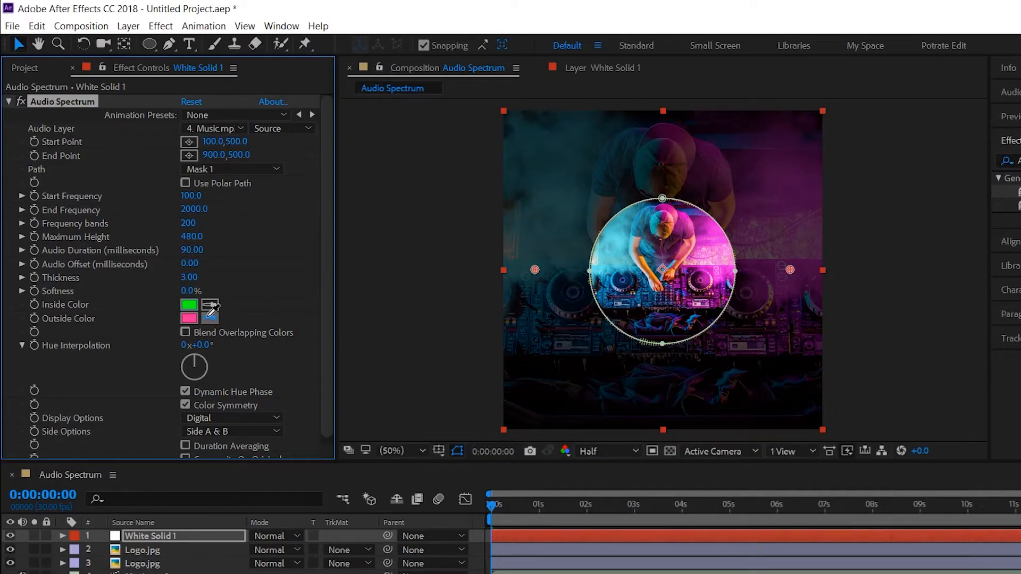
click(189, 310)
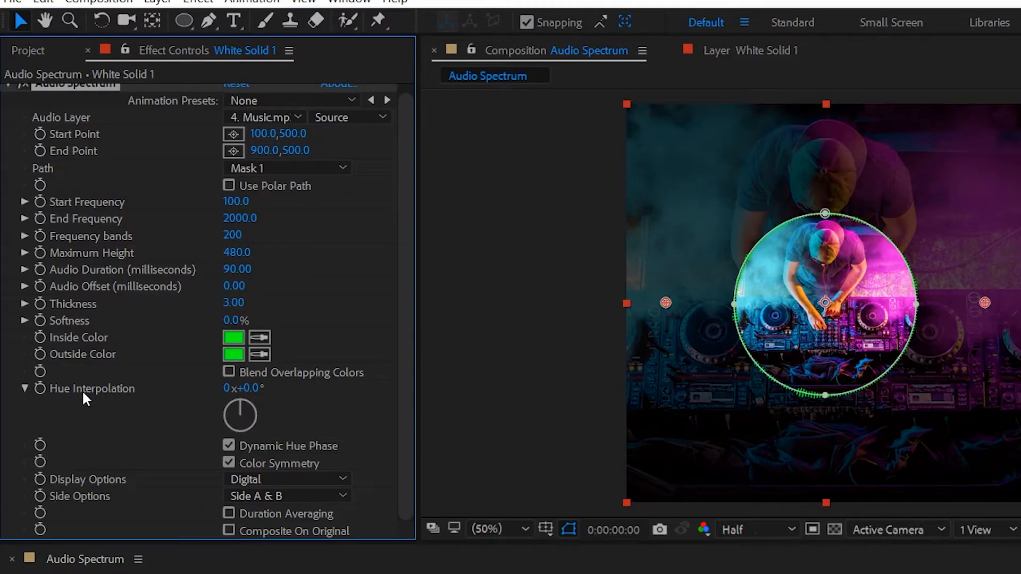
Step: Set the Audio Spectrum's hue interpolation to 1 full revolution and turn off Dynamic Hue Phase and Color Symmetry
click(223, 389)
text(1)
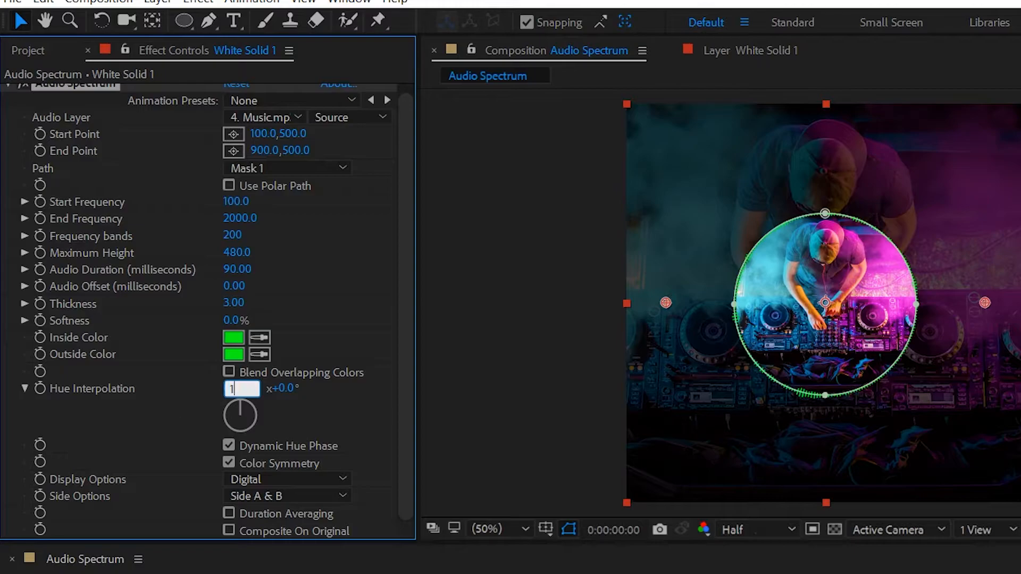
key(Return)
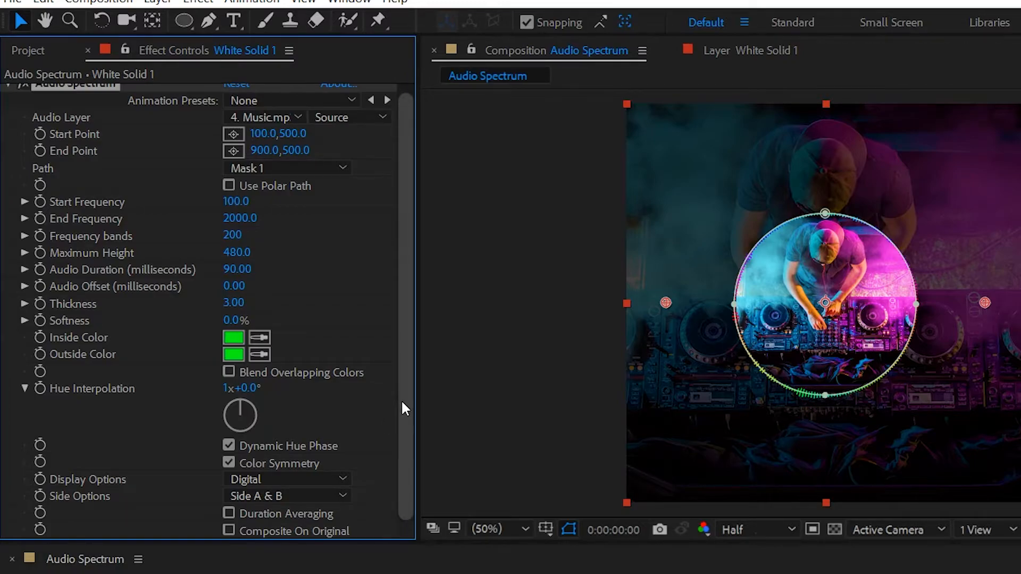
click(227, 464)
Step: Keep the Audio Spectrum's display option at Digital and set its side option to Side B
click(241, 477)
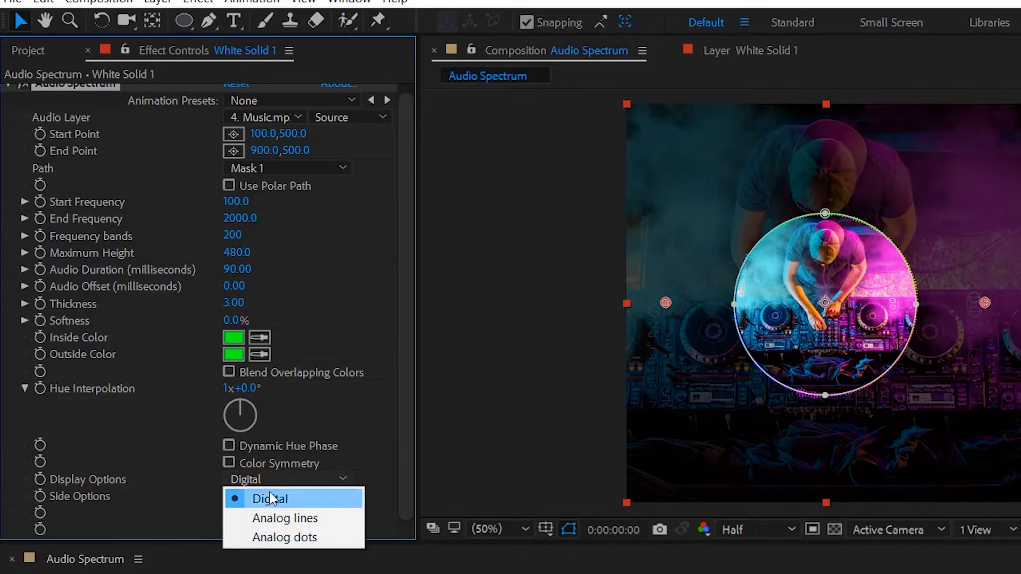
click(290, 503)
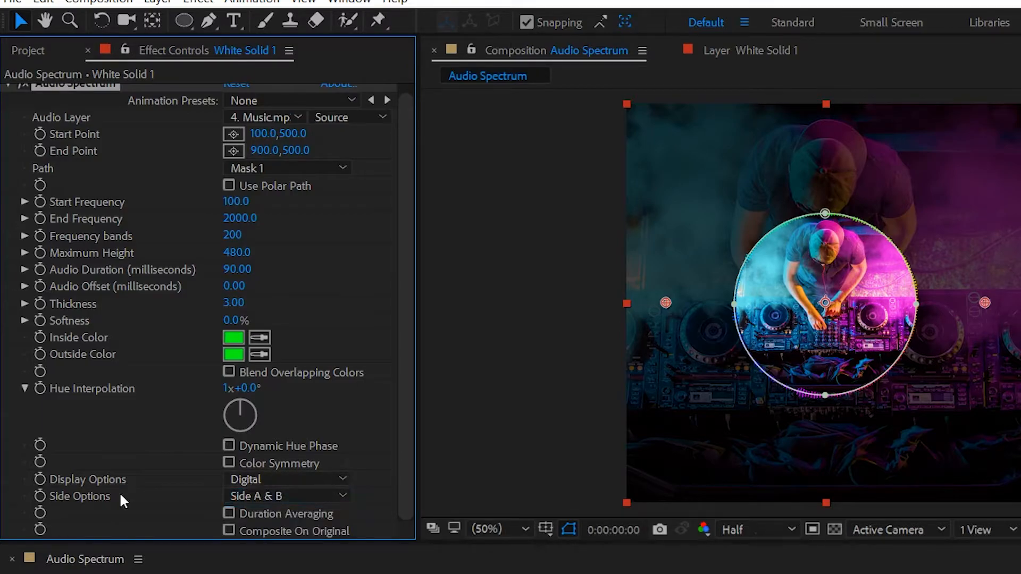
click(257, 495)
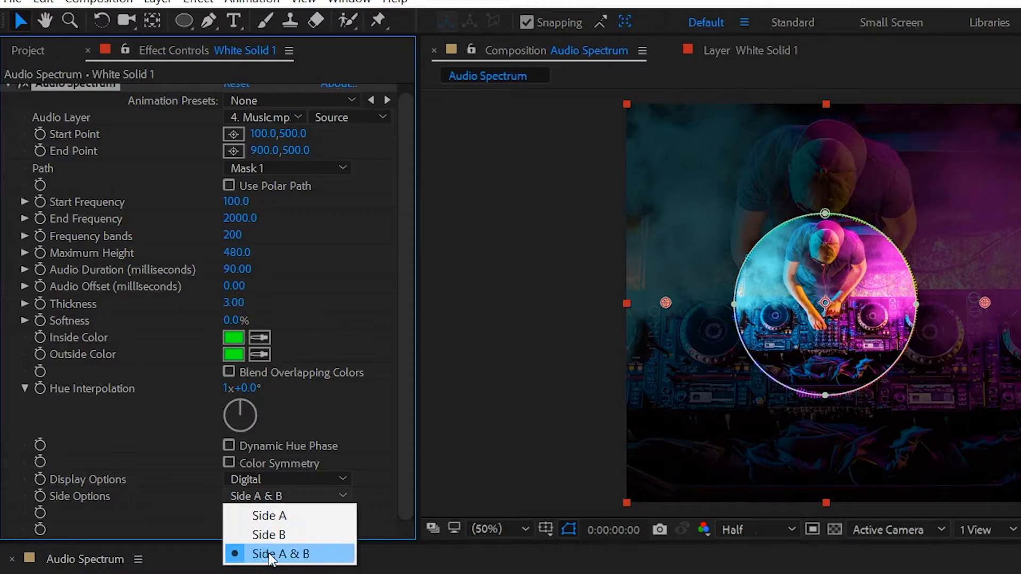
click(303, 535)
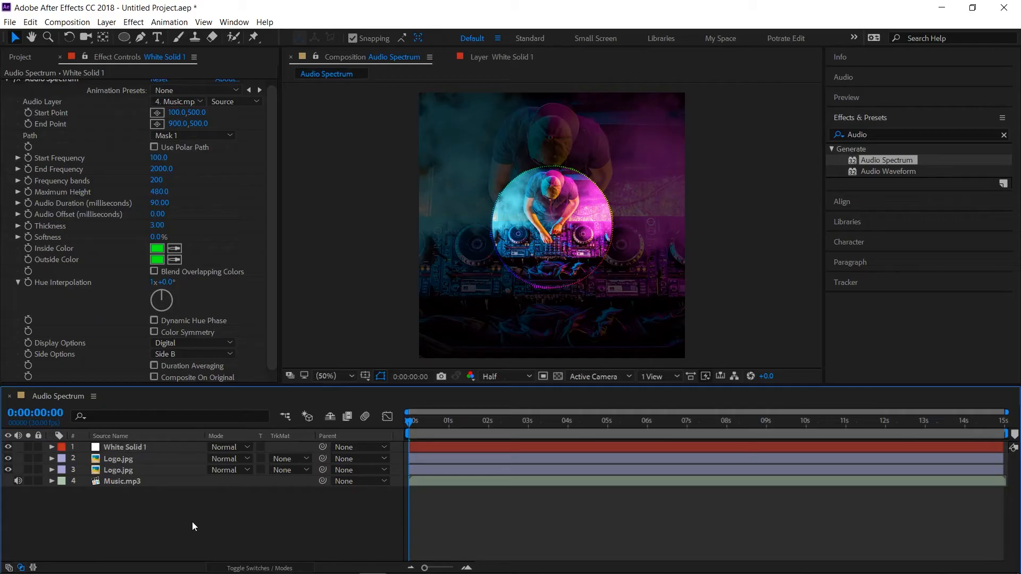
Step: Duplicate the White Solid 1 layer and set the upper copy's Audio Spectrum display option to Analog lines
click(156, 448)
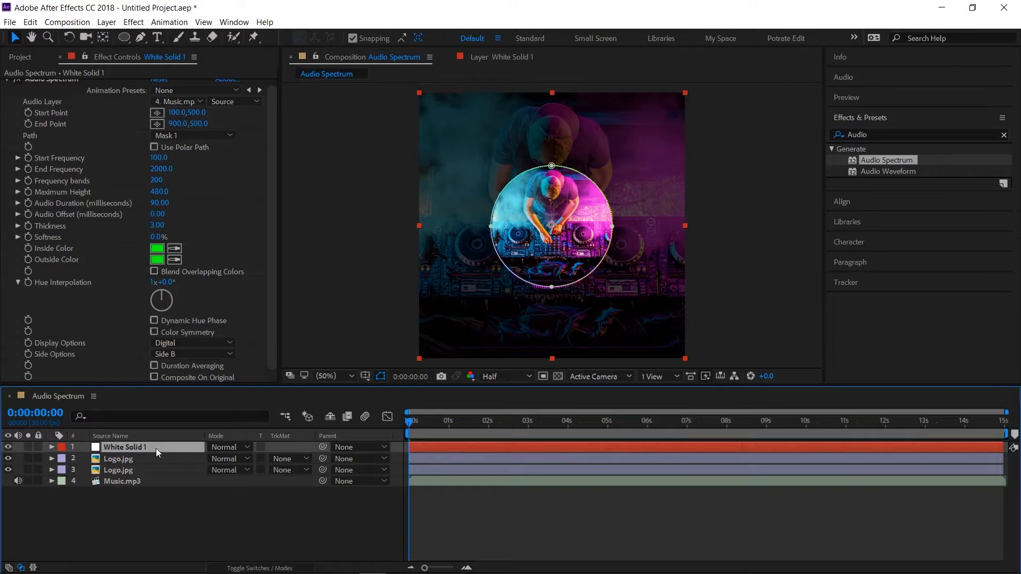
key(ctrl+d)
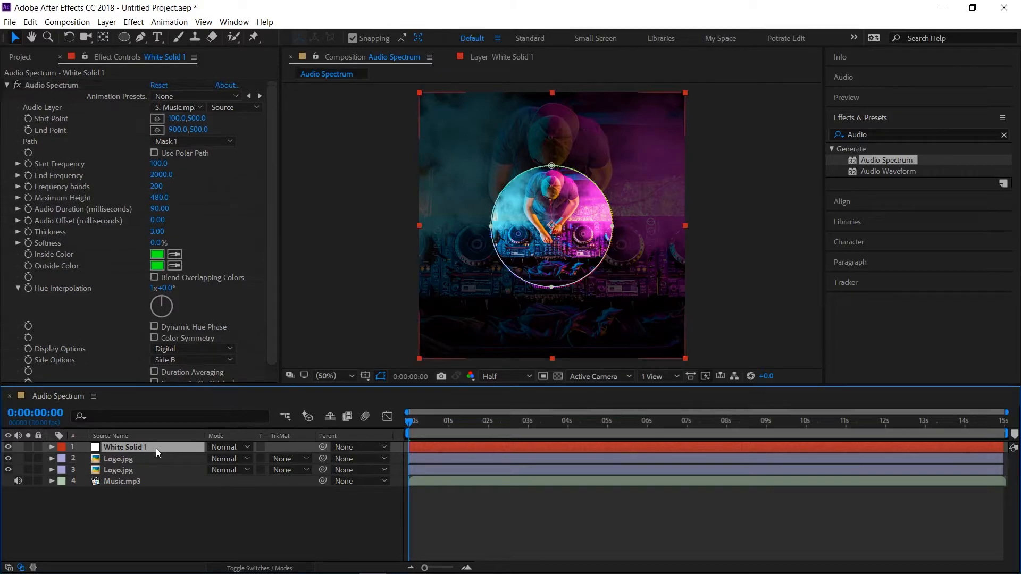
click(174, 537)
click(143, 447)
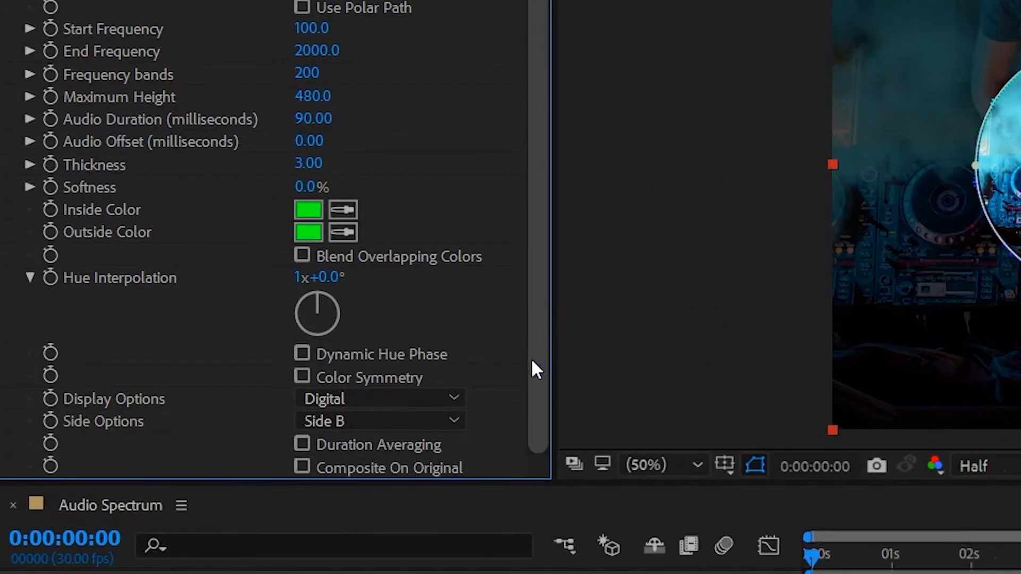
click(424, 398)
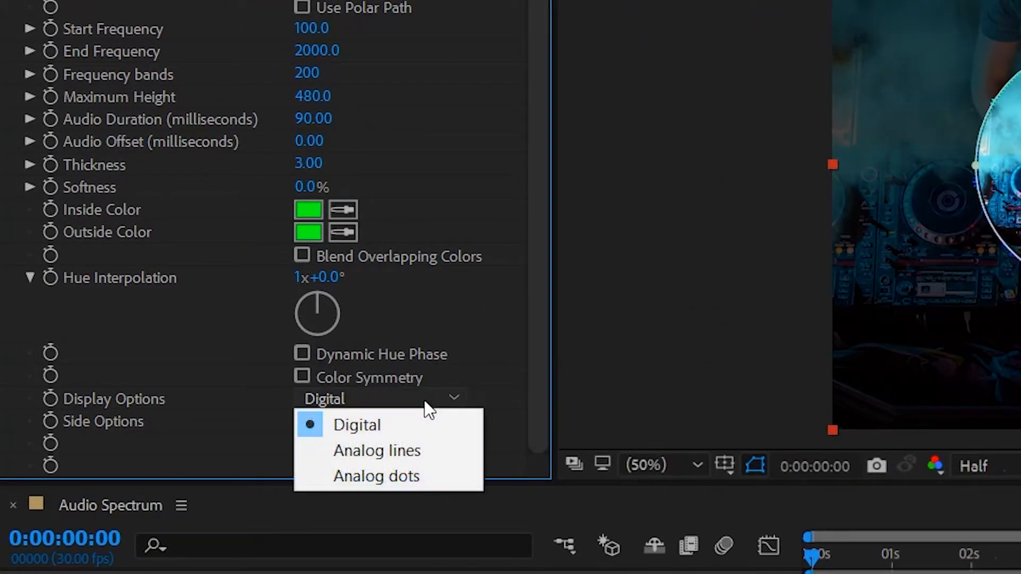
click(424, 450)
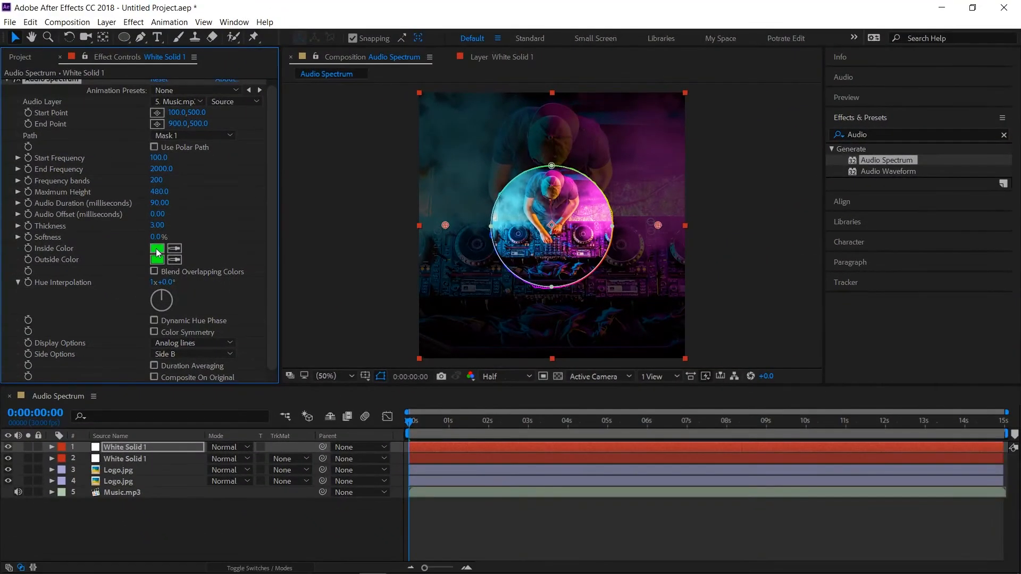
Step: Set the upper copy's Audio Spectrum inside color to blue 2000FF and sample that blue with the eyedropper for the outside color
click(284, 216)
drag(649, 418, 648, 397)
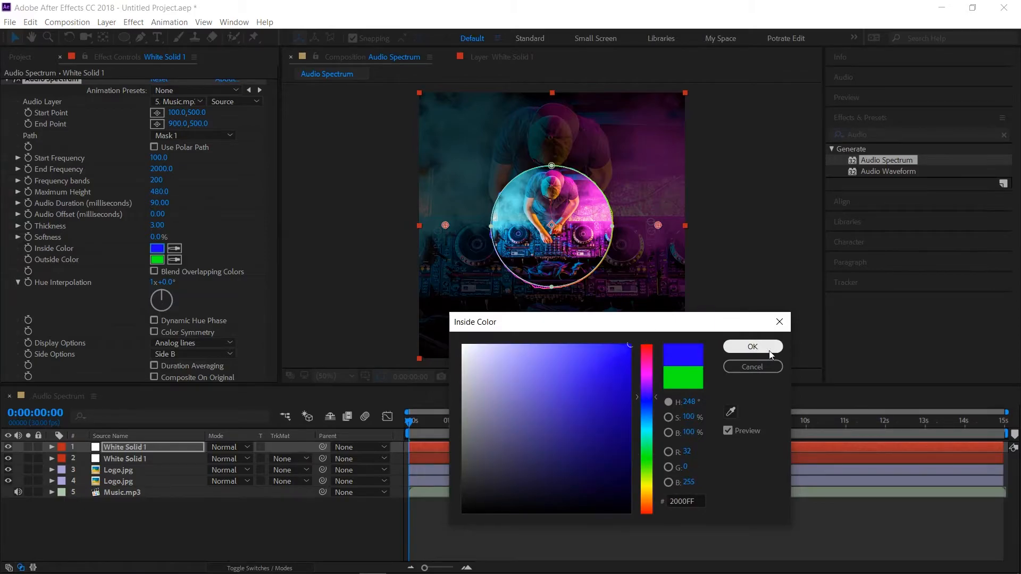
click(752, 347)
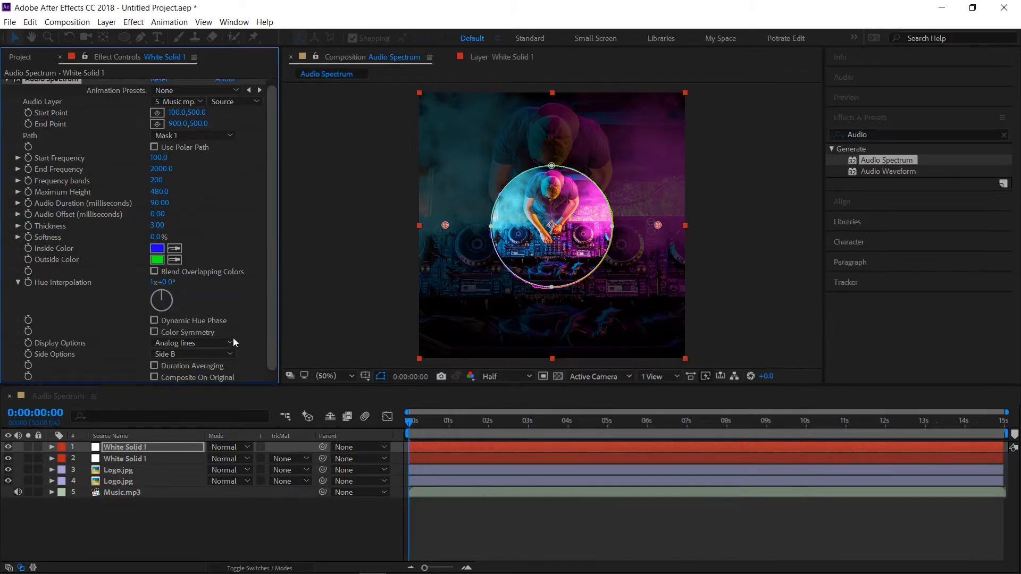
click(159, 250)
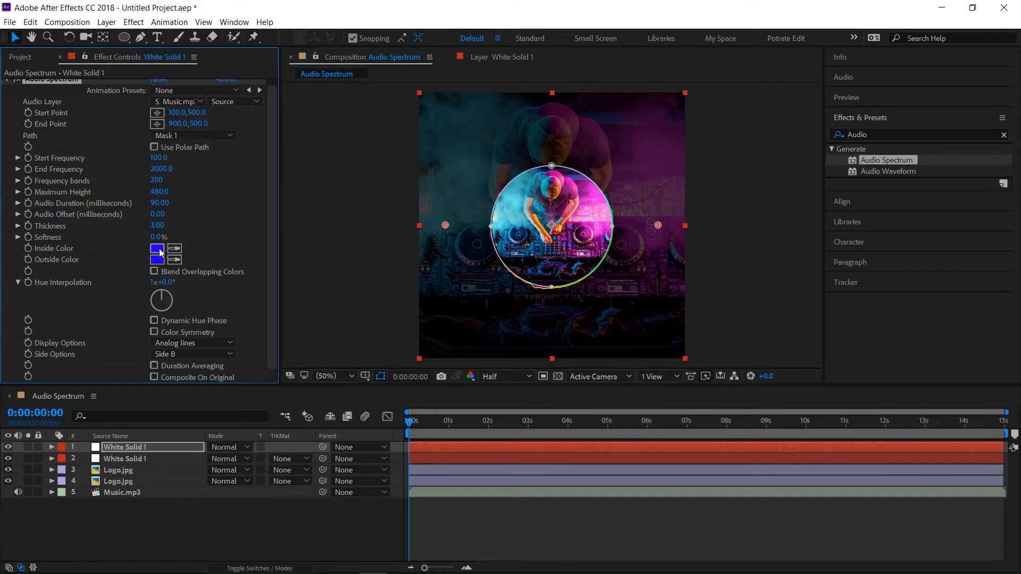
Step: Scale the upper White Solid 1 layer up to 110%, then collapse and deselect the layer
click(158, 448)
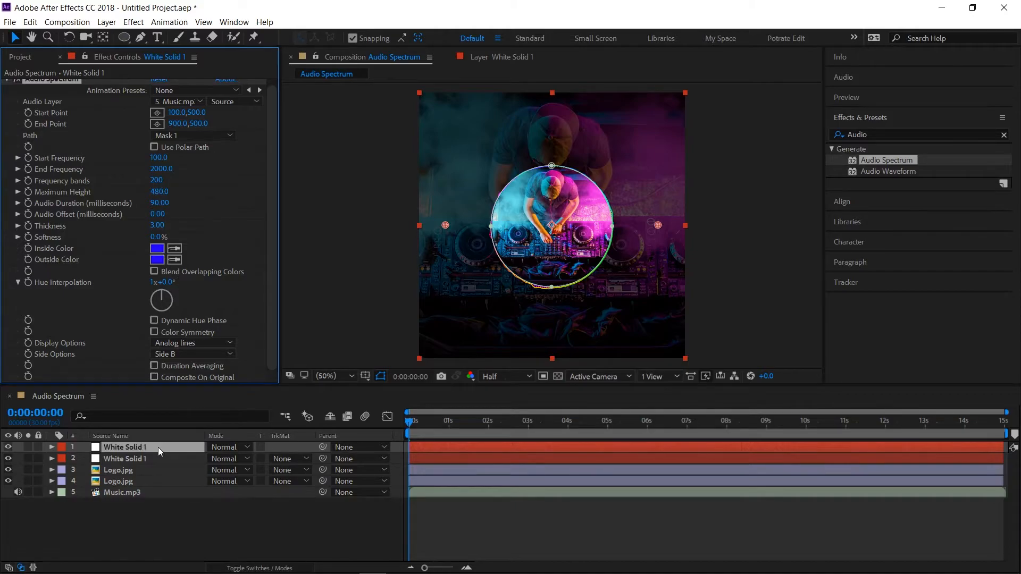
key(s)
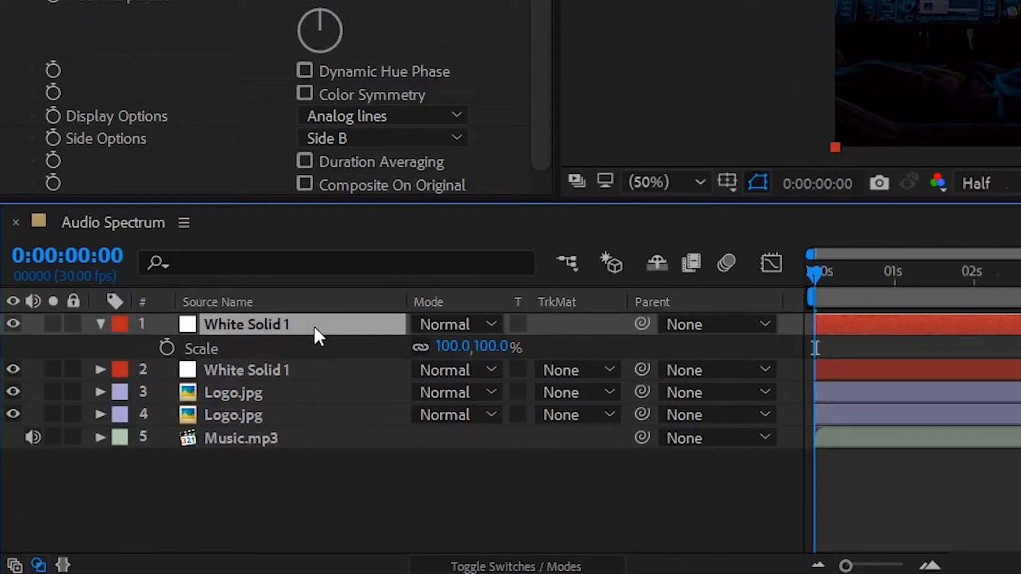
click(455, 346)
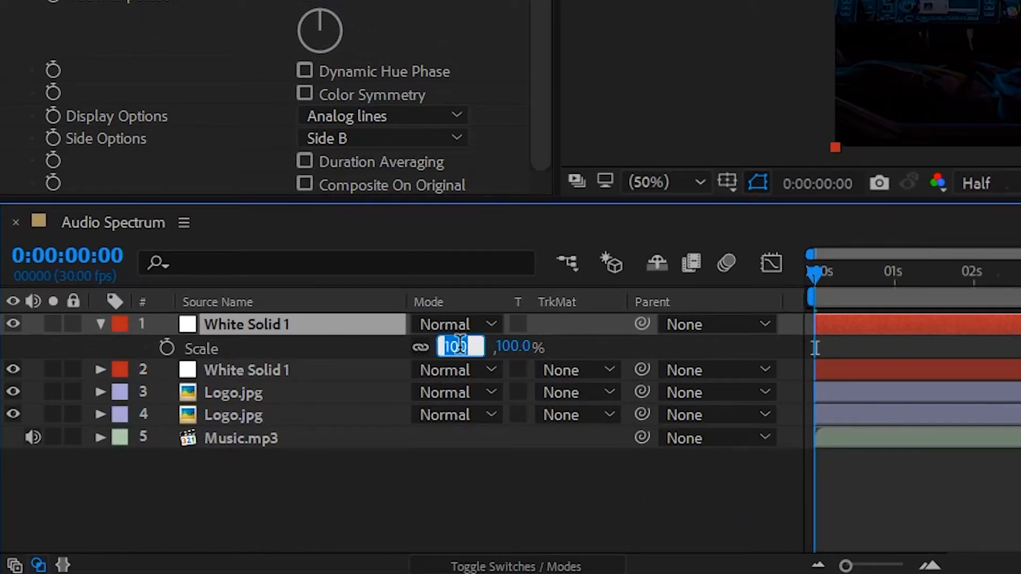
key(Up)
key(Up)
key(Up)
key(Up)
key(Up)
key(Up)
key(Up)
key(Up)
key(Up)
key(Up)
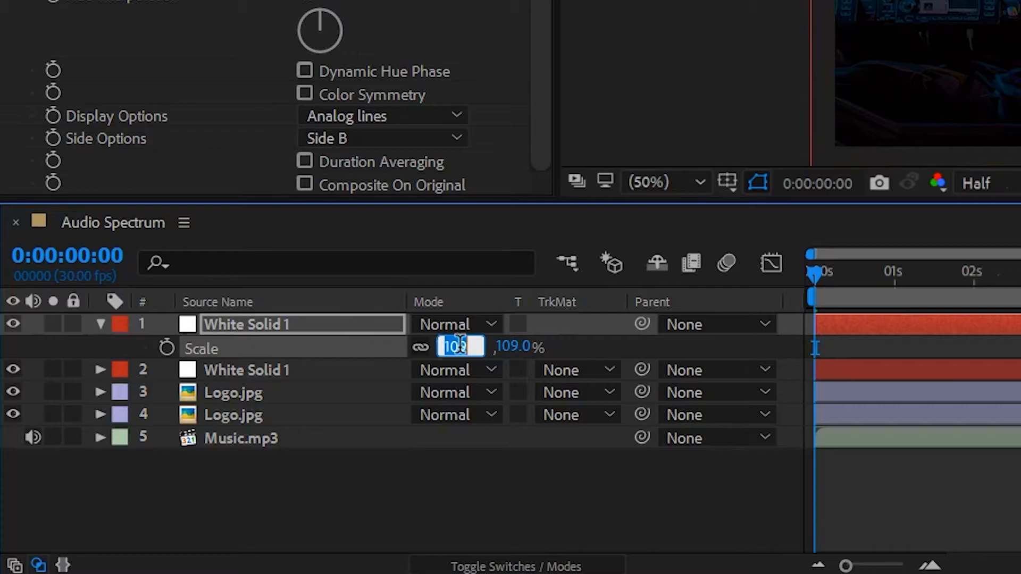
click(468, 500)
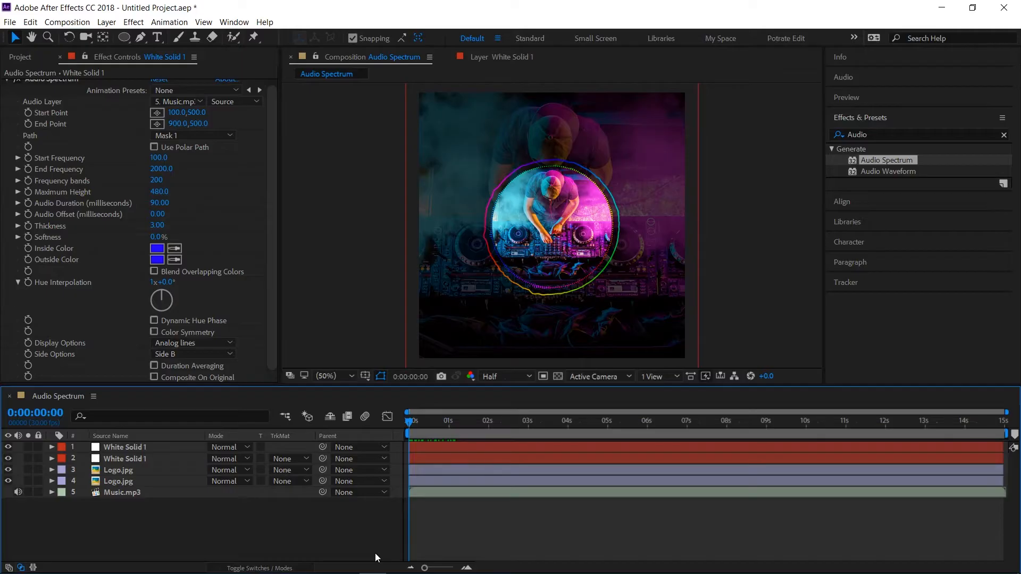
Step: Preview the animation and set the Audio Spectrum's maximum height on the lower White Solid 1 layer to 800
key(space)
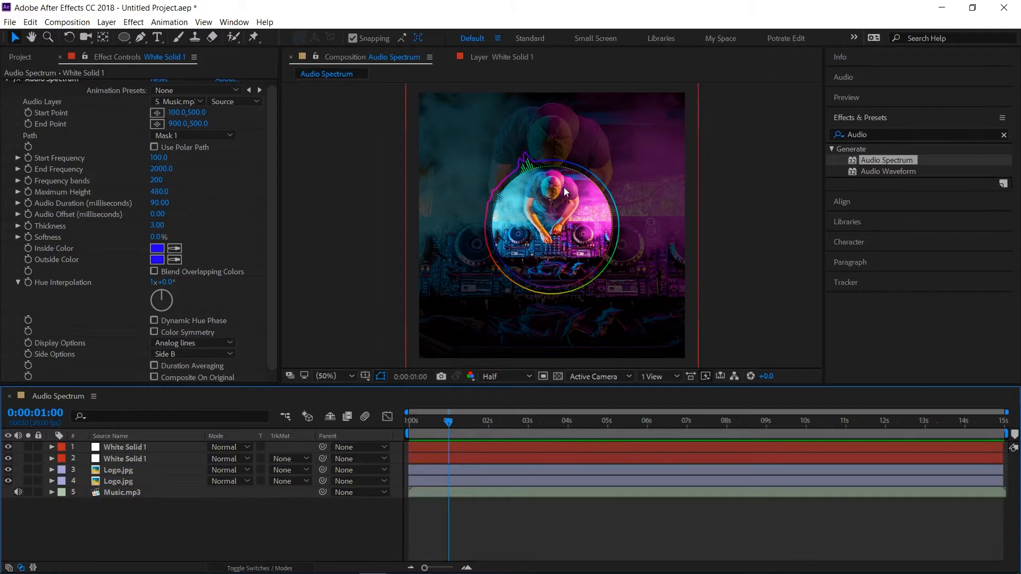
click(149, 459)
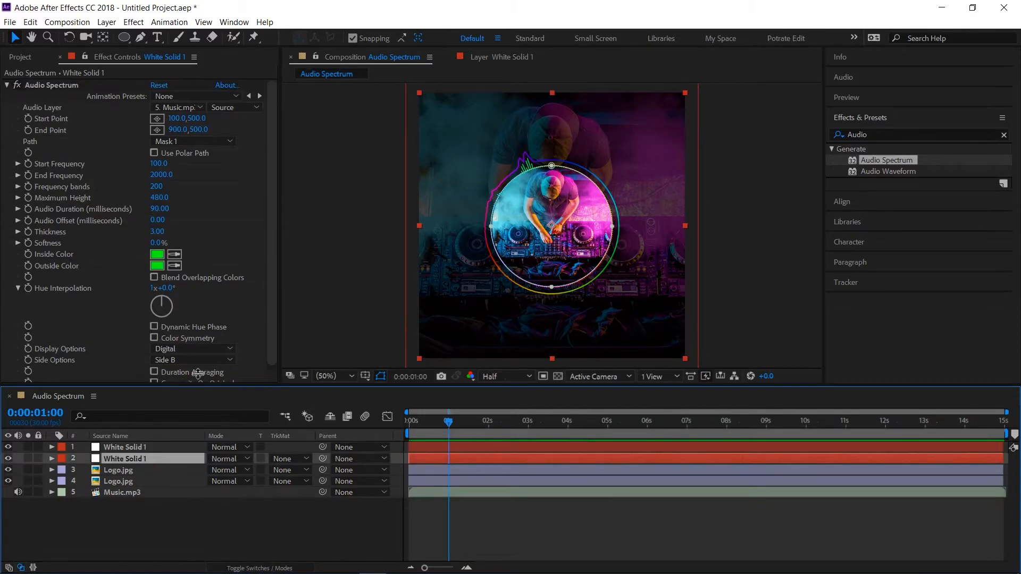
click(157, 197)
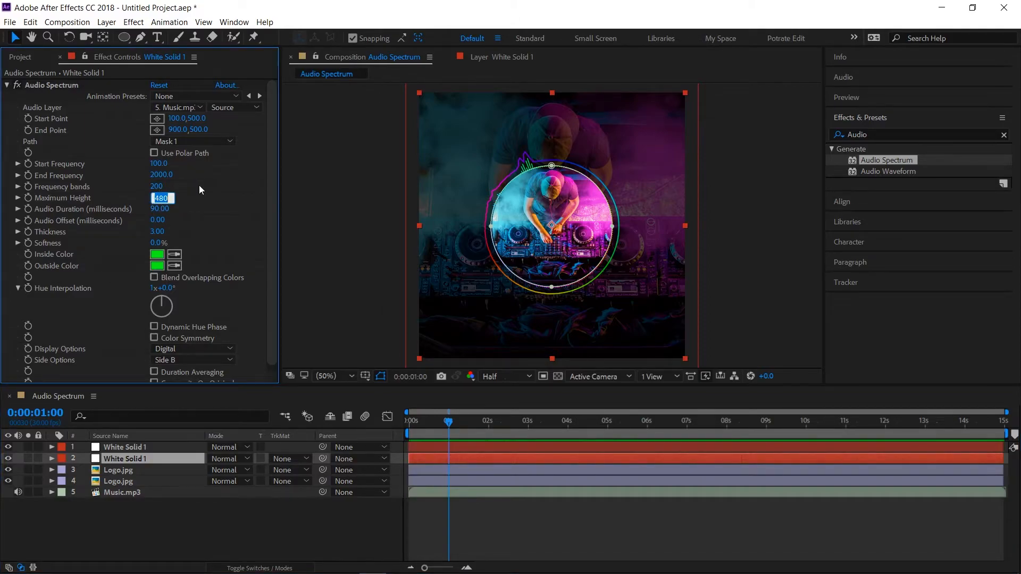
text(800)
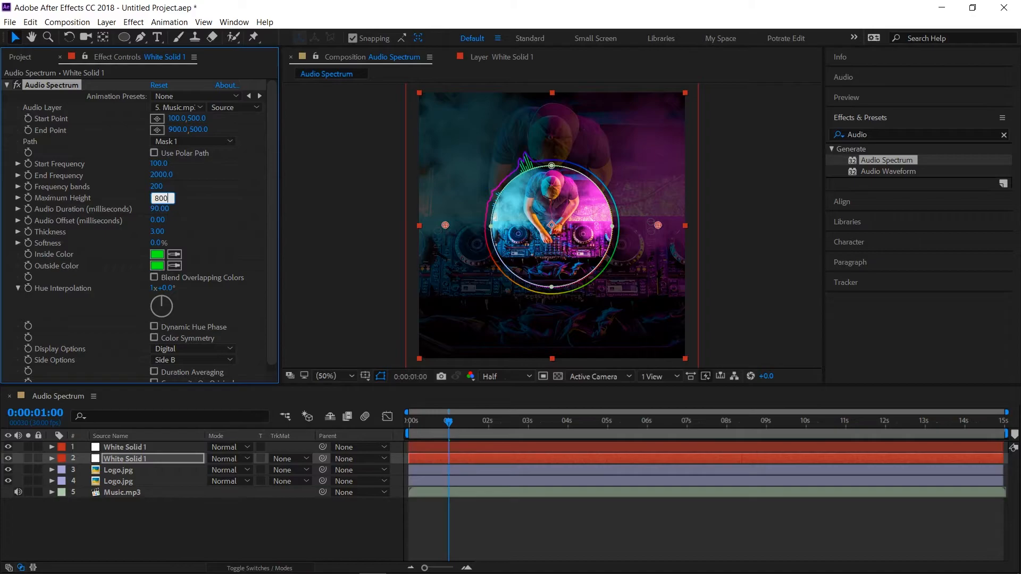
key(Return)
Step: Set the Audio Spectrum's maximum height on the upper White Solid 1 layer to 800
click(142, 447)
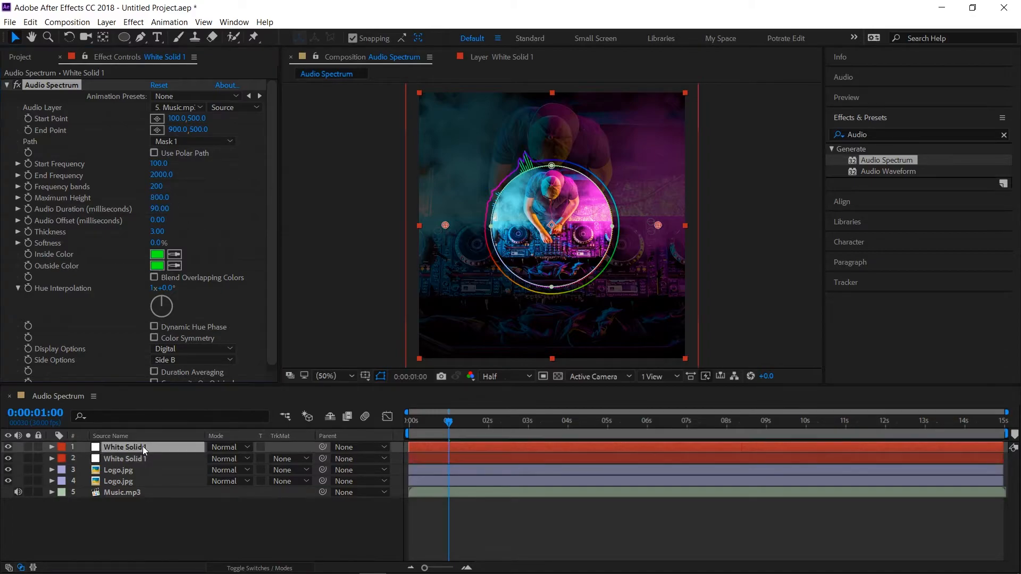
click(160, 198)
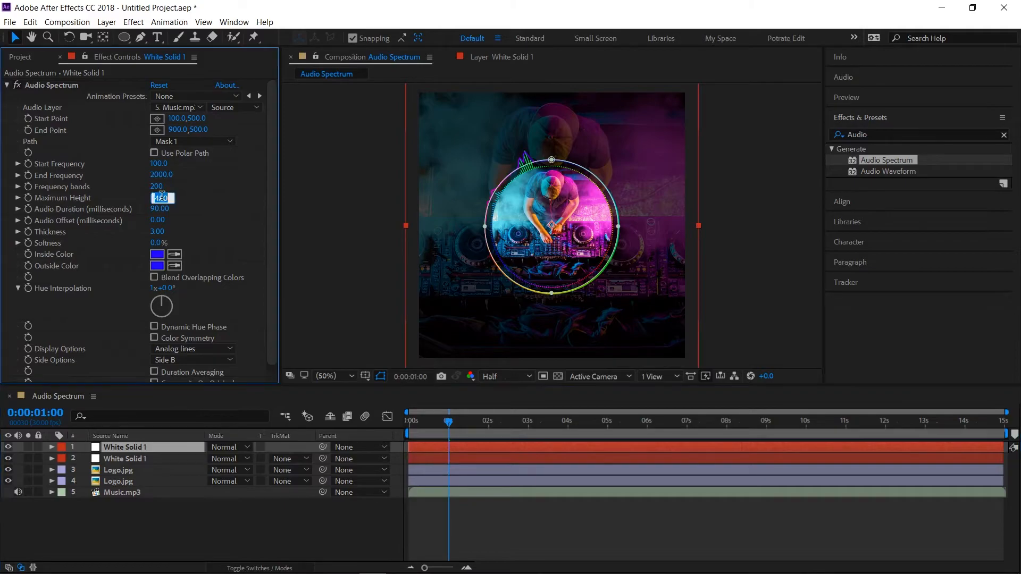
text(800)
key(Return)
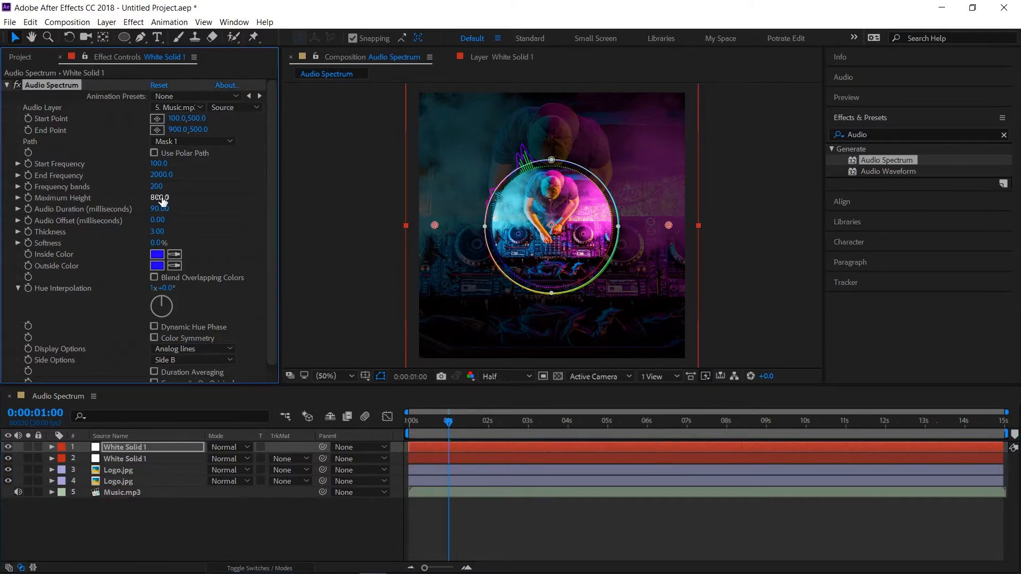
Step: Set the Audio Spectrum's frequency bands on the upper White Solid 1 layer to 800 and deselect the layer
click(162, 448)
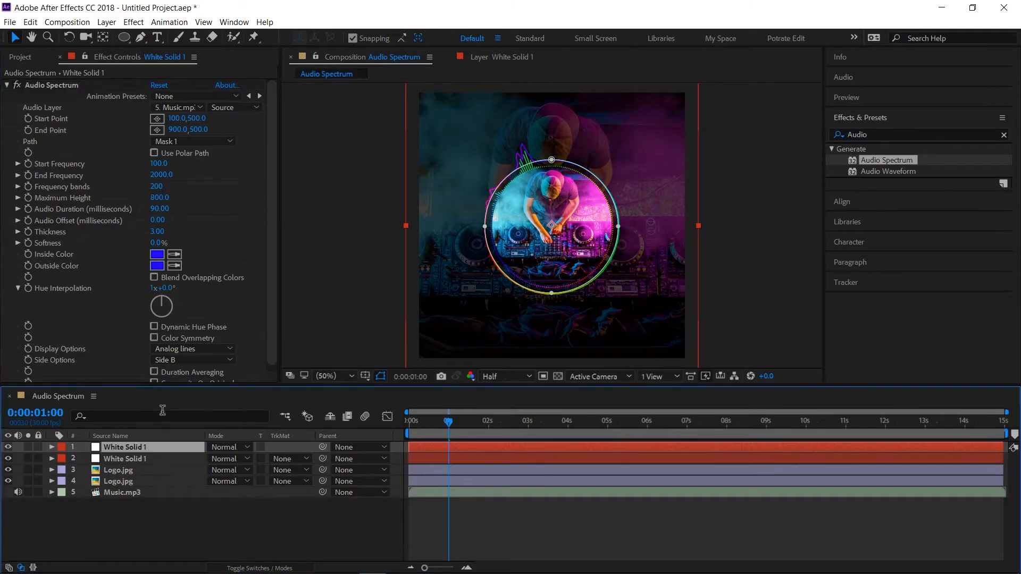
click(156, 187)
text(800)
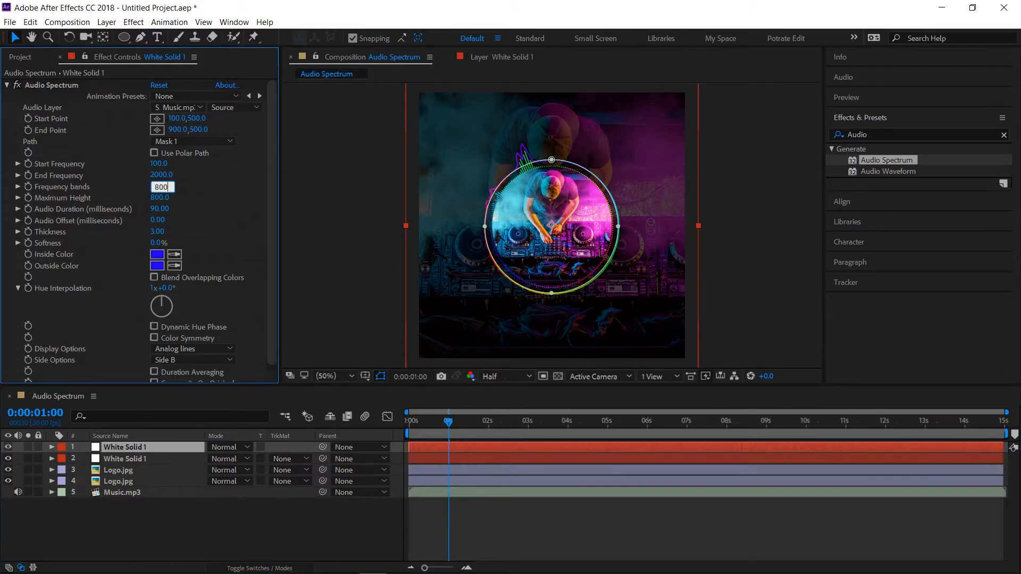
key(Return)
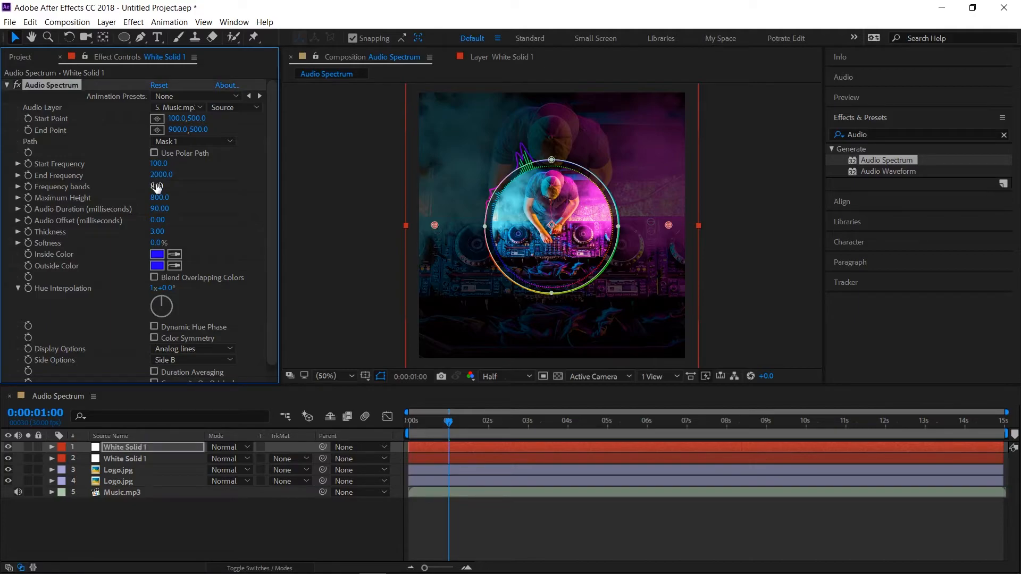
click(261, 514)
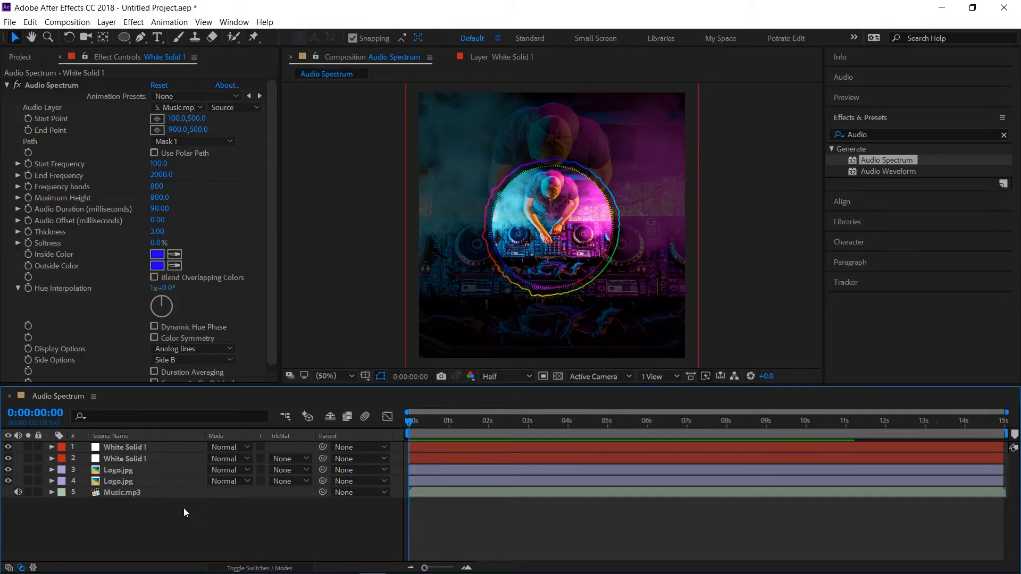
Step: Switch to the Rectangle Tool and set the shape fill to None
click(130, 37)
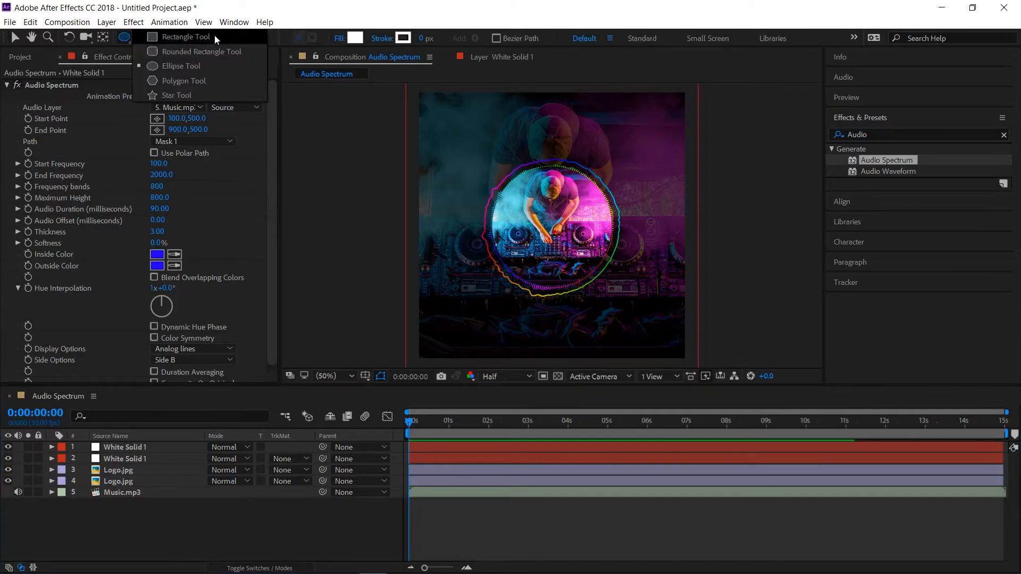
click(215, 36)
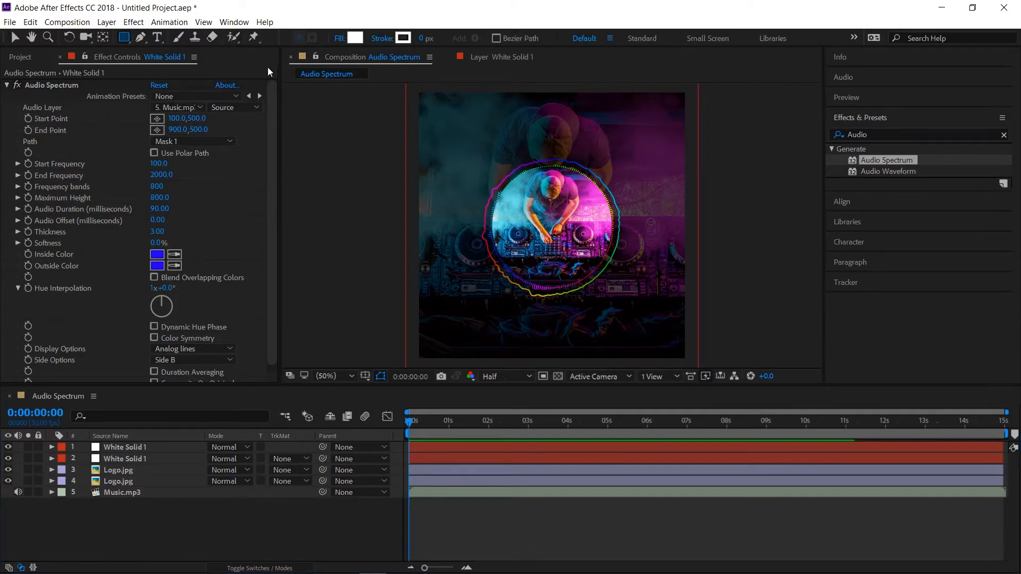
click(337, 40)
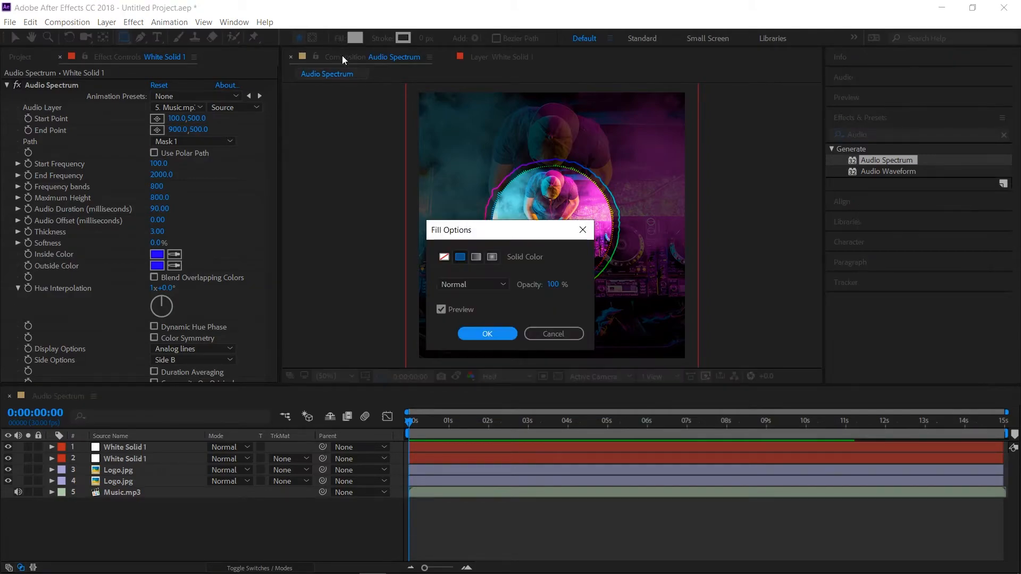
click(444, 257)
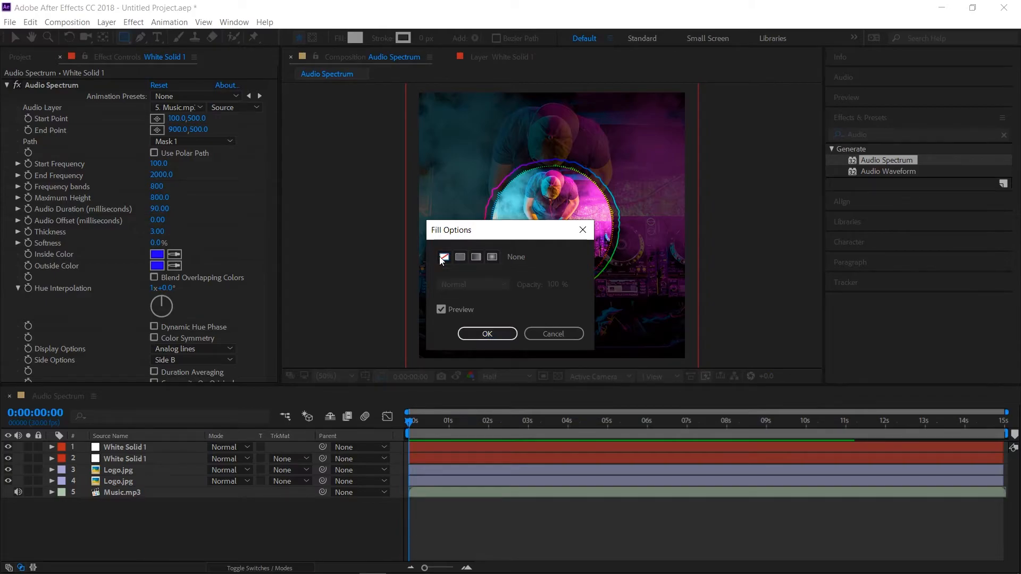
click(487, 333)
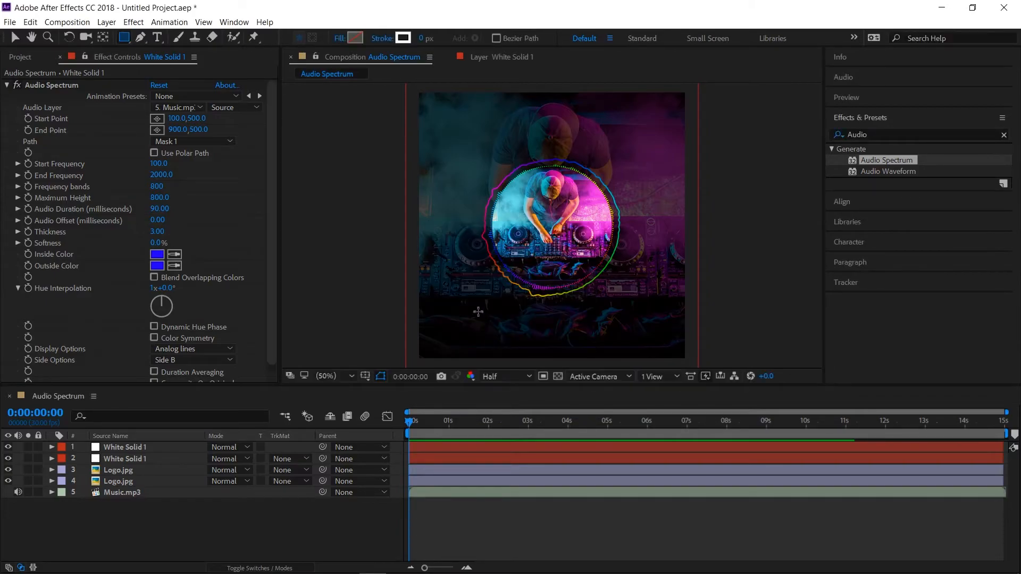
Step: Set the shape stroke to white (FFFFFF) with a width of 20 px
click(403, 38)
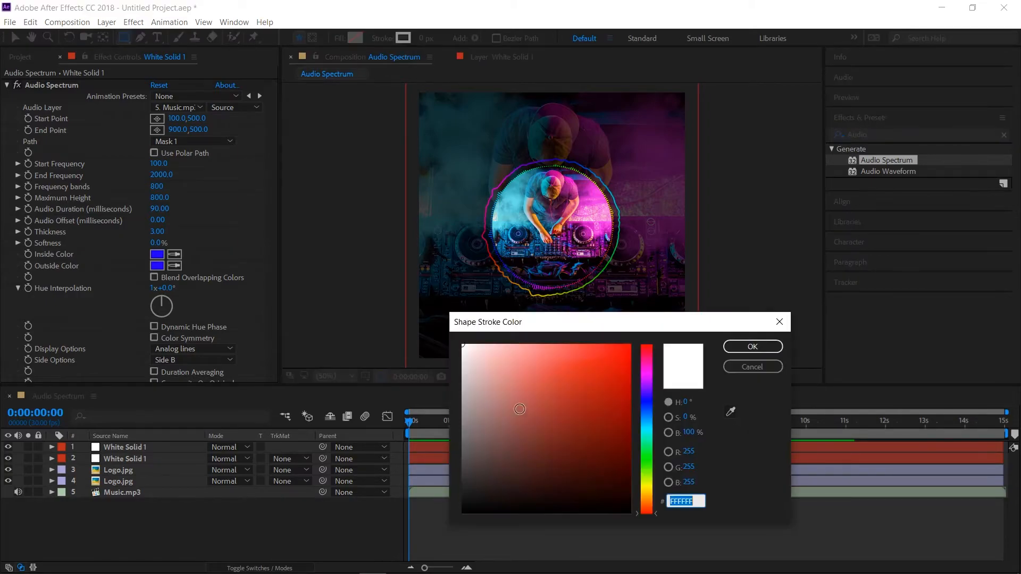
click(747, 349)
click(420, 40)
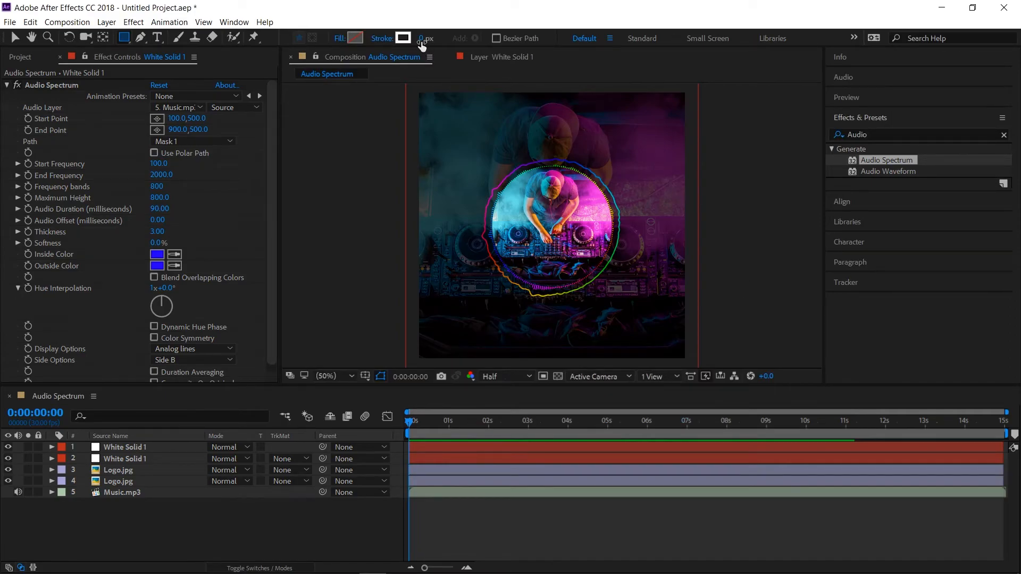
text(20)
key(Return)
Step: Draw a rectangle frame along the composition's edges, fine-tune its top and bottom edges, and collapse the shape layer's properties
mouse_move(417, 91)
mouse_down()
mouse_move(445, 121)
mouse_move(536, 175)
mouse_move(692, 294)
mouse_move(685, 357)
mouse_up()
key(v)
drag(551, 93, 552, 94)
drag(551, 351, 551, 353)
key(ctrl+z)
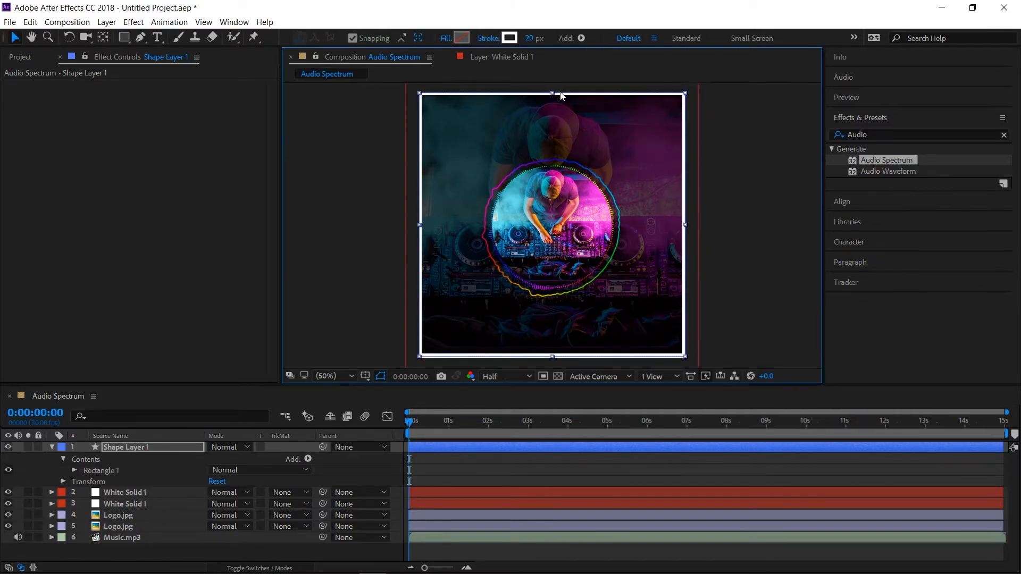
click(183, 552)
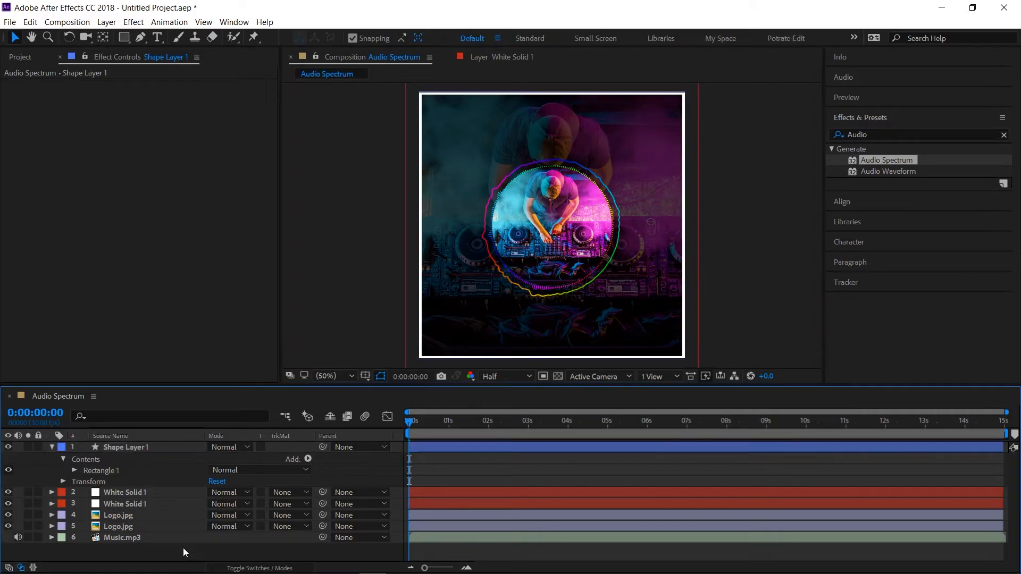
click(52, 447)
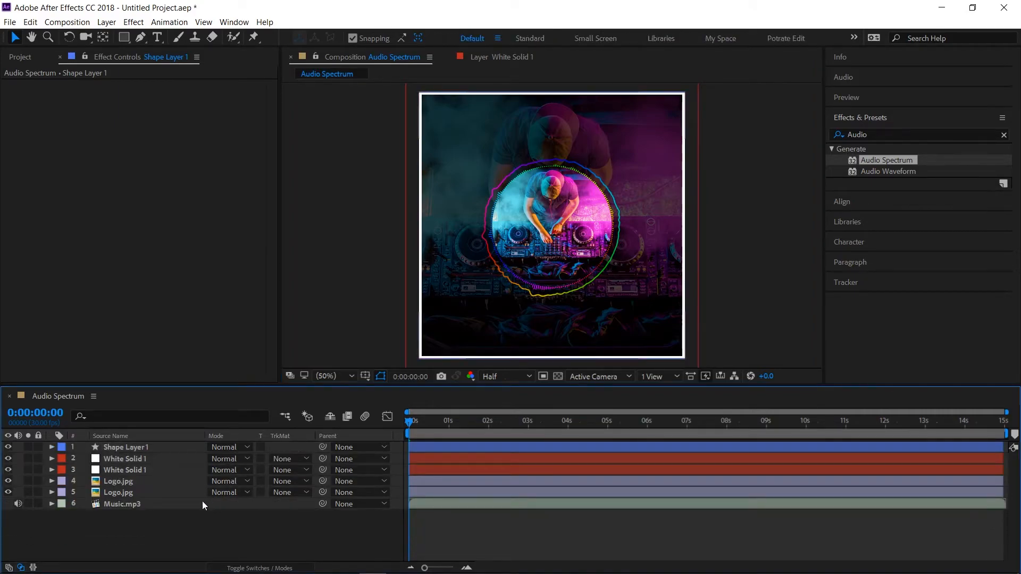
Step: Create a new text layer reading "Let's Play The Music"
right_click(185, 521)
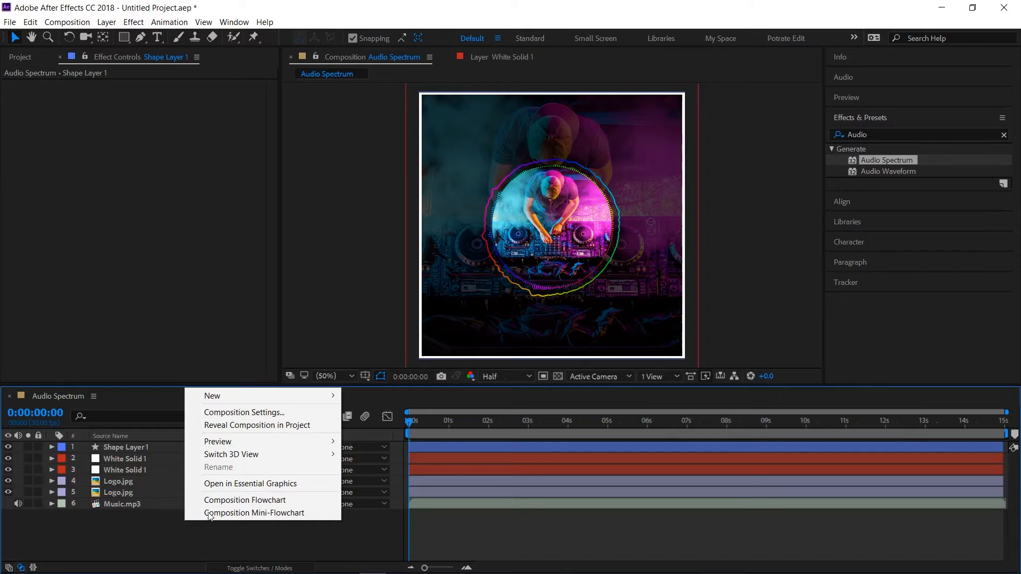
mouse_move(257, 398)
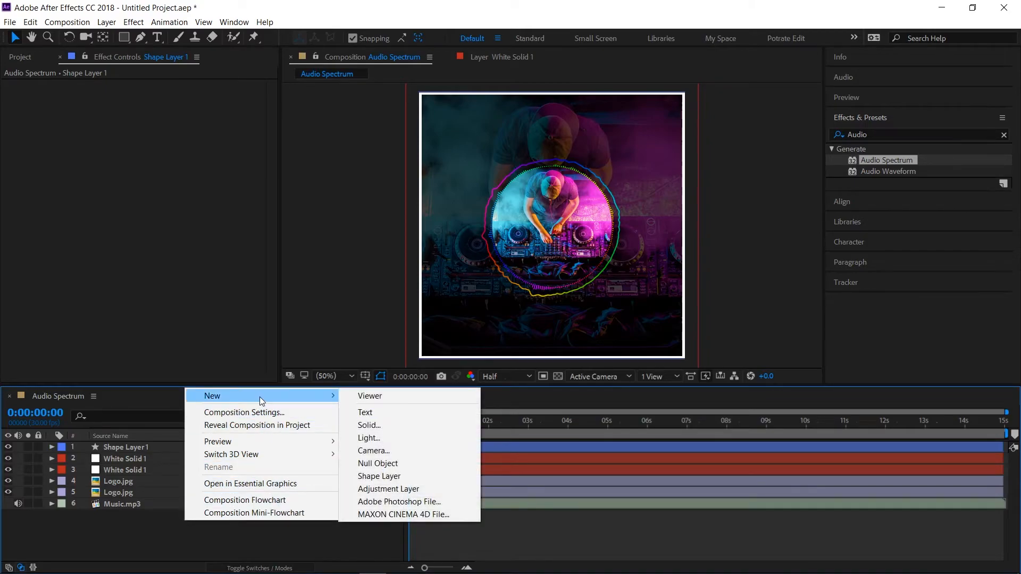
click(403, 414)
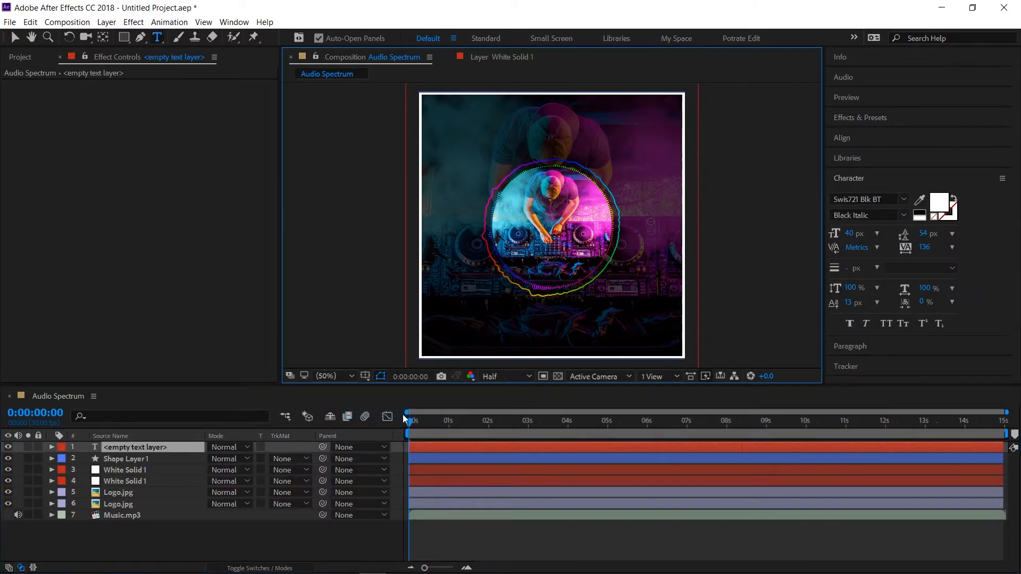
text(Let's Play The Music)
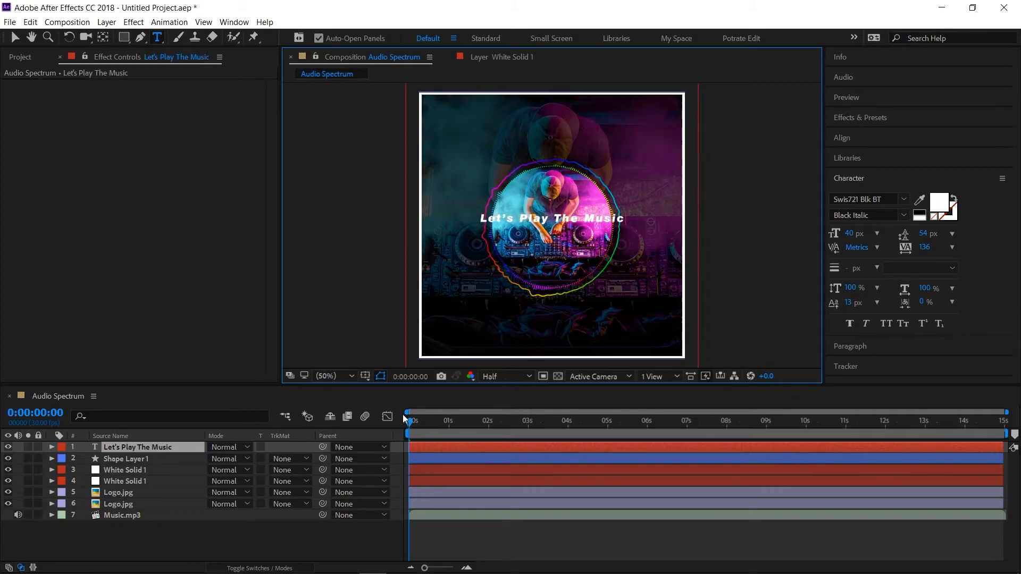
Step: Set the font size of the whole title text to 35 px and deselect the layer
key(ctrl+a)
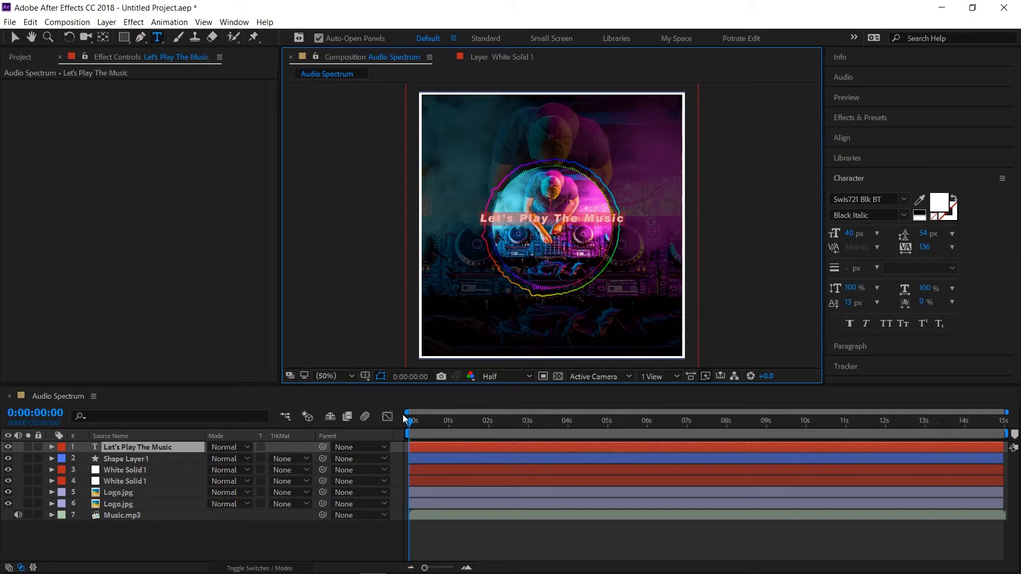
drag(852, 234, 850, 234)
click(457, 525)
Step: Move the "Let's Play The Music" text straight down into the dark area below the circular logo
click(170, 447)
key(shift+Down)
key(shift+Down)
key(shift+Down)
key(shift+Down)
key(shift+Down)
key(shift+Down)
key(shift+Down)
key(shift+Down)
key(shift+Down)
key(shift+Down)
key(shift+Down)
key(shift+Down)
key(shift+Down)
key(shift+Down)
key(shift+Down)
key(shift+Down)
key(shift+Down)
key(shift+Down)
key(shift+Down)
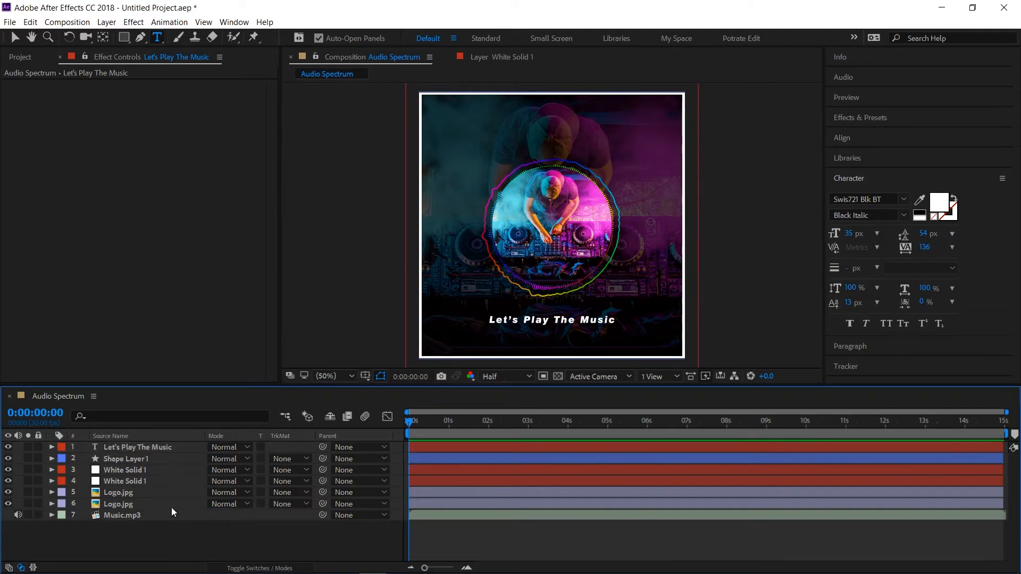
Step: Review the Audio Spectrum settings on the two White Solid 1 layers
click(144, 470)
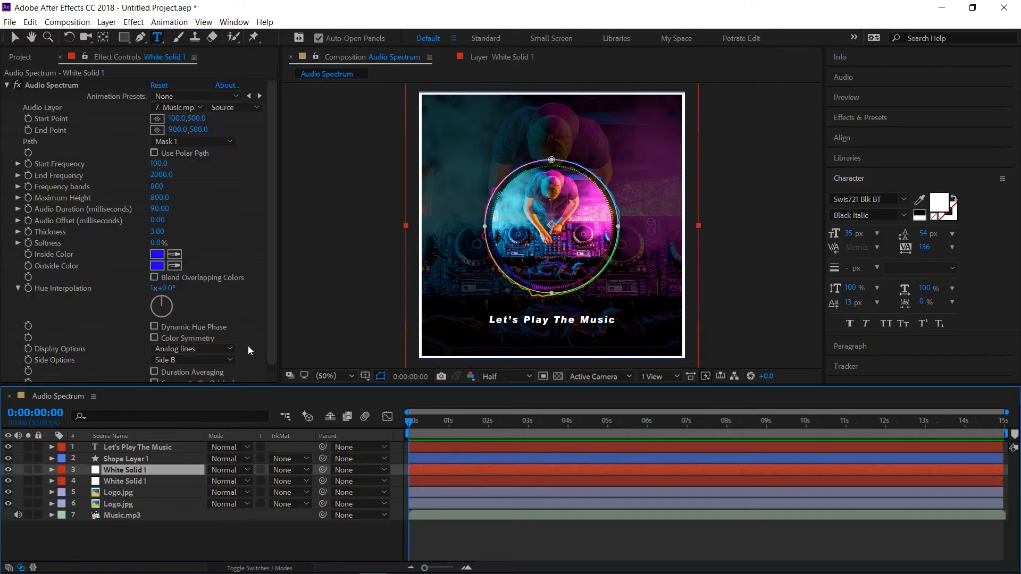
click(146, 481)
click(146, 472)
click(157, 544)
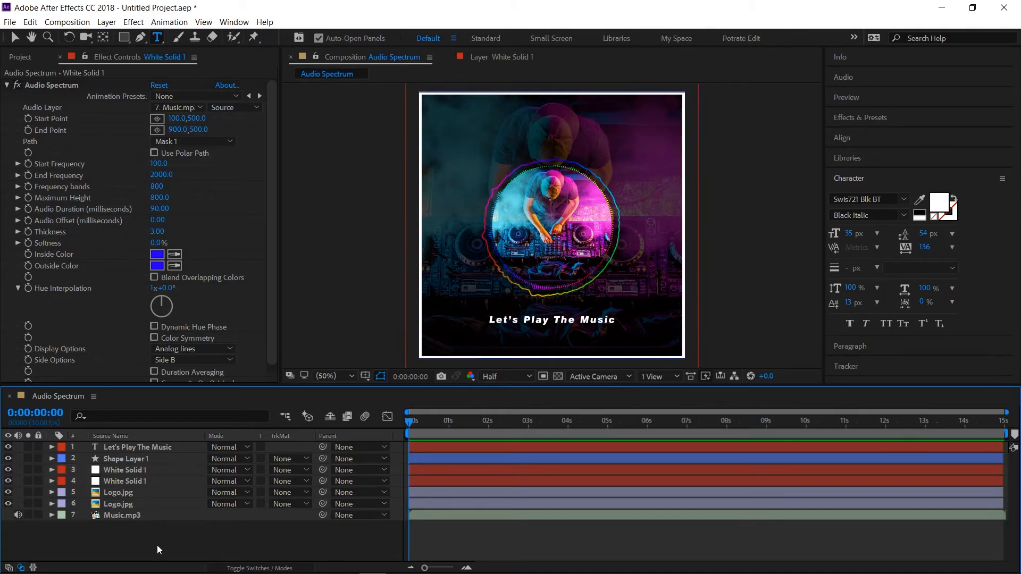
click(152, 469)
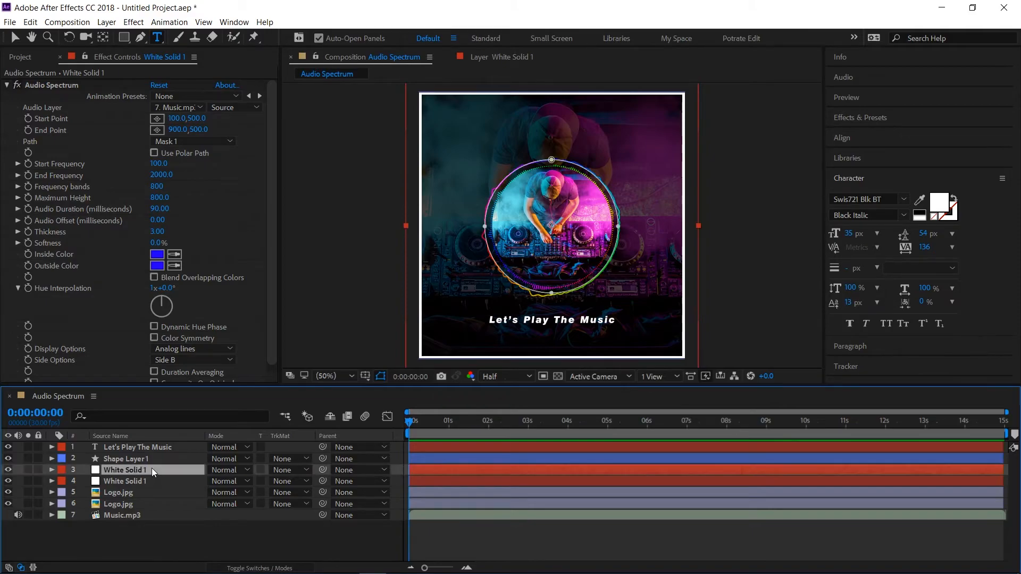
drag(273, 327, 273, 346)
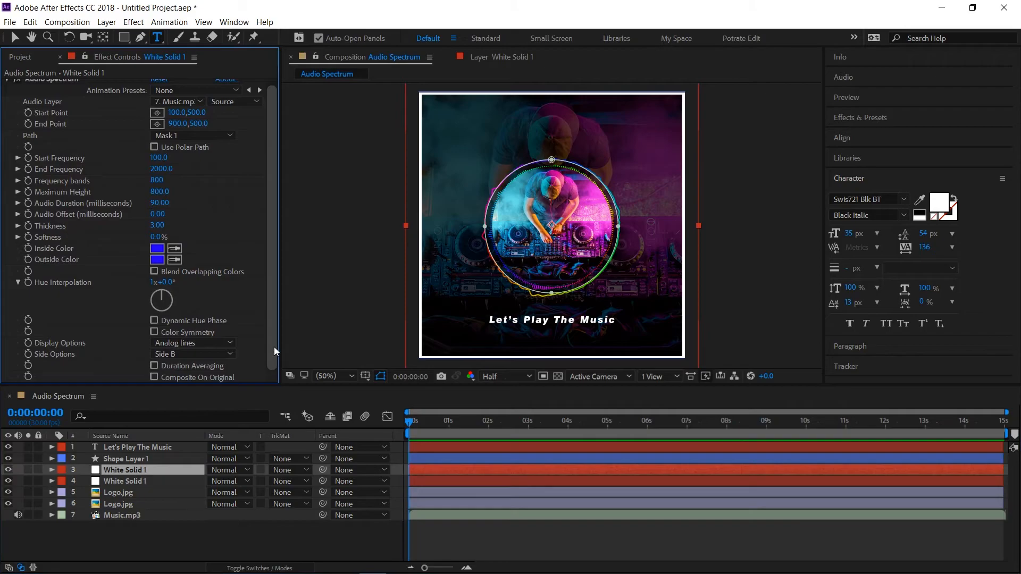
click(199, 538)
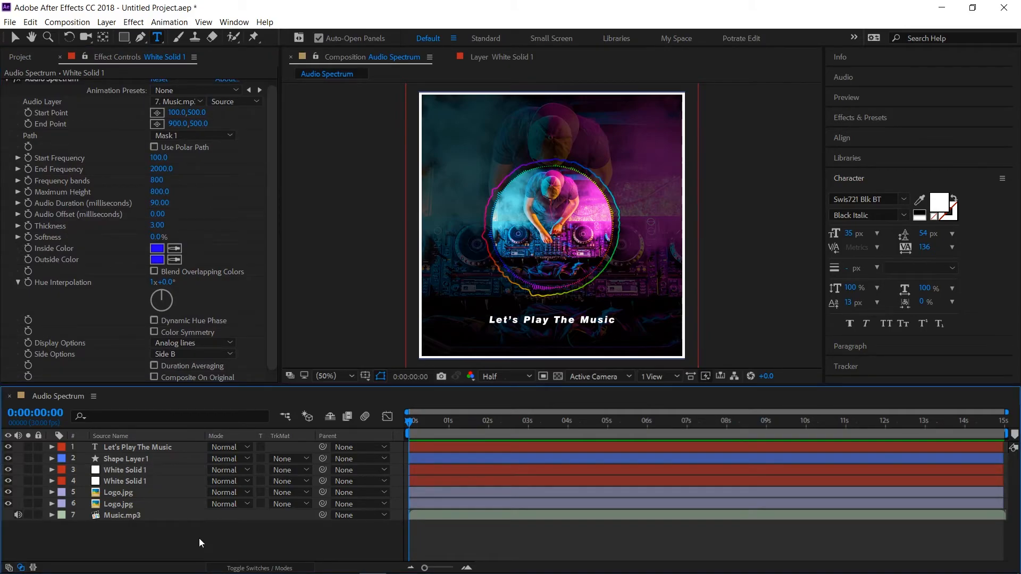
Step: Add the composition to the render queue and set its output module format to QuickTime
key(ctrl+m)
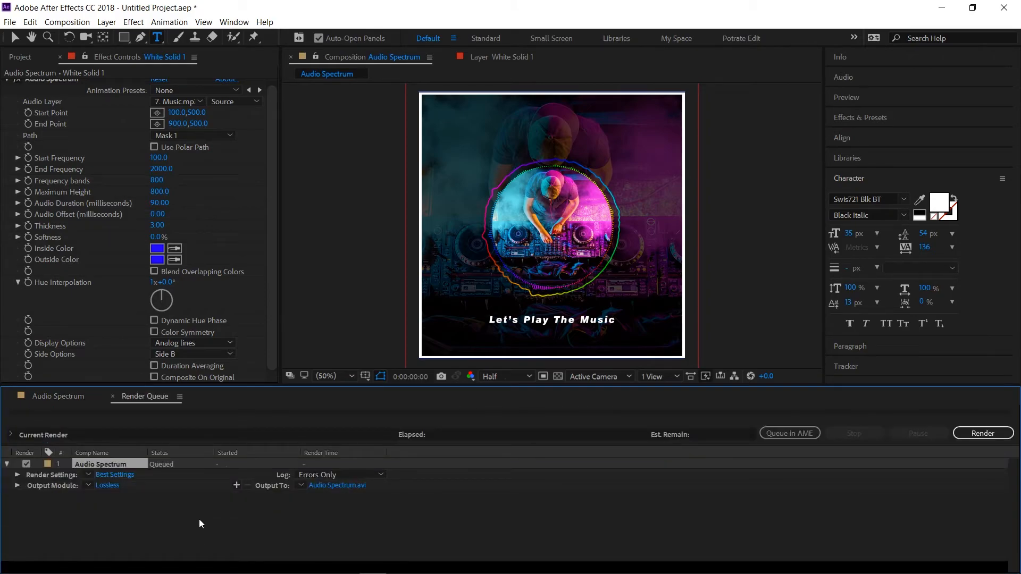
click(105, 486)
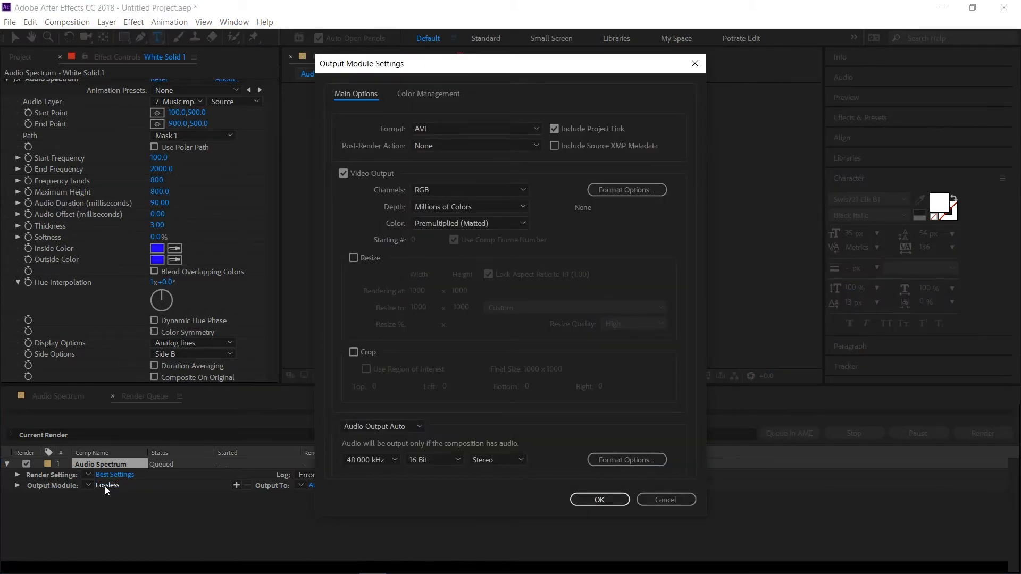
click(438, 128)
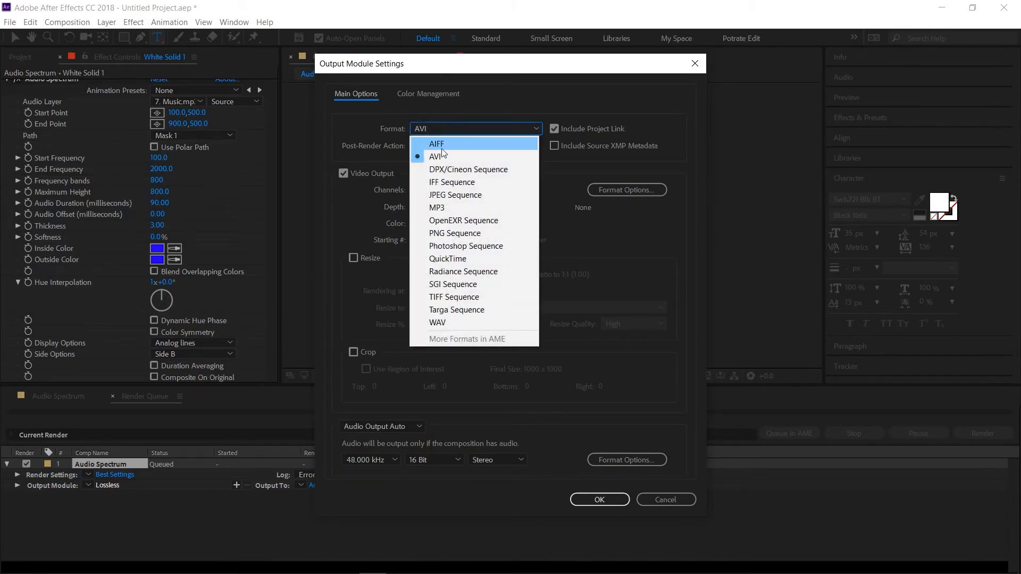
click(464, 259)
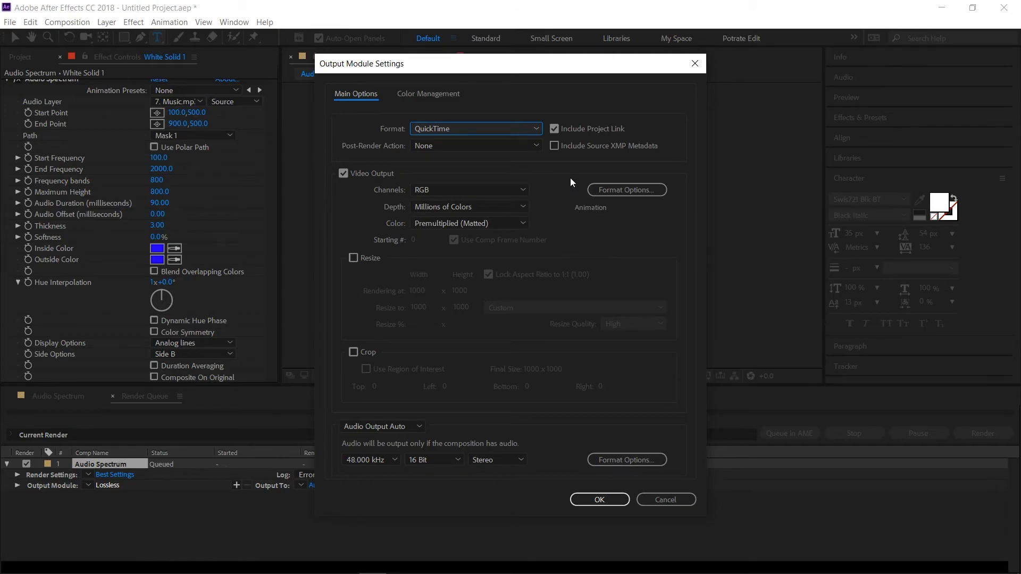
Step: Set the QuickTime video codec to DNxHR/DNxHD with the DNxHR SQ 8-bit resolution and apply the output settings
click(612, 190)
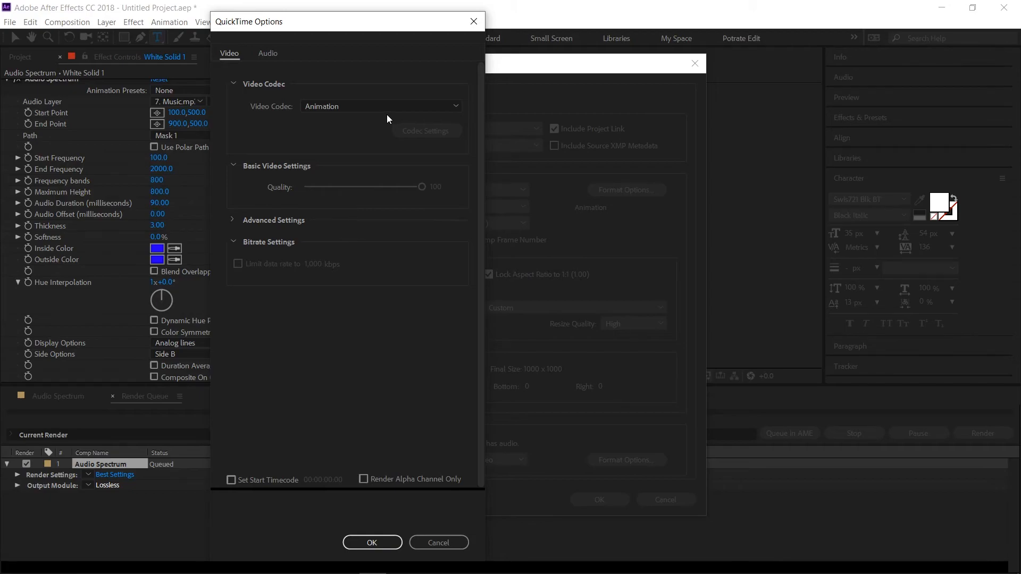
click(336, 110)
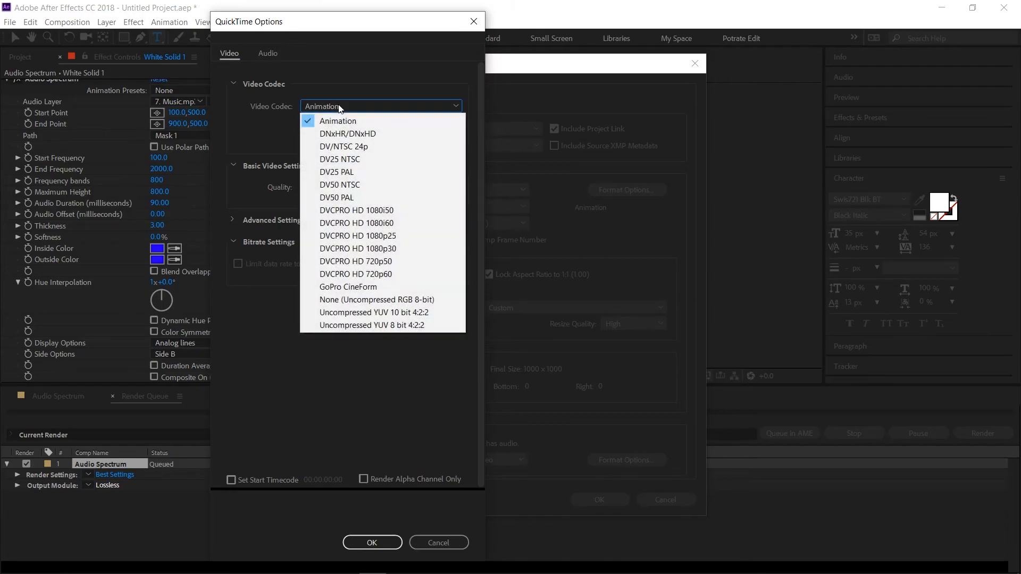
click(413, 135)
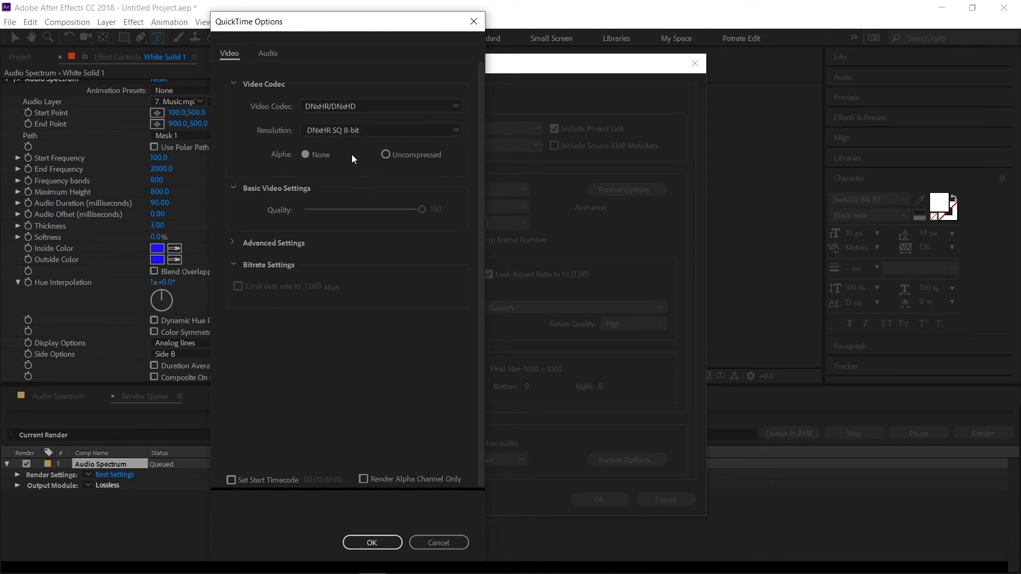
click(361, 132)
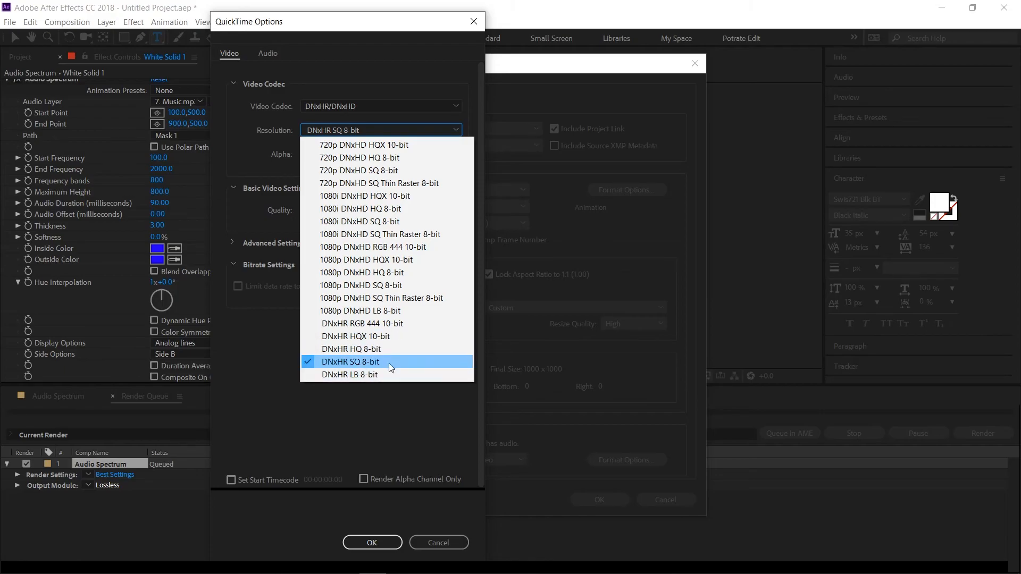
click(388, 361)
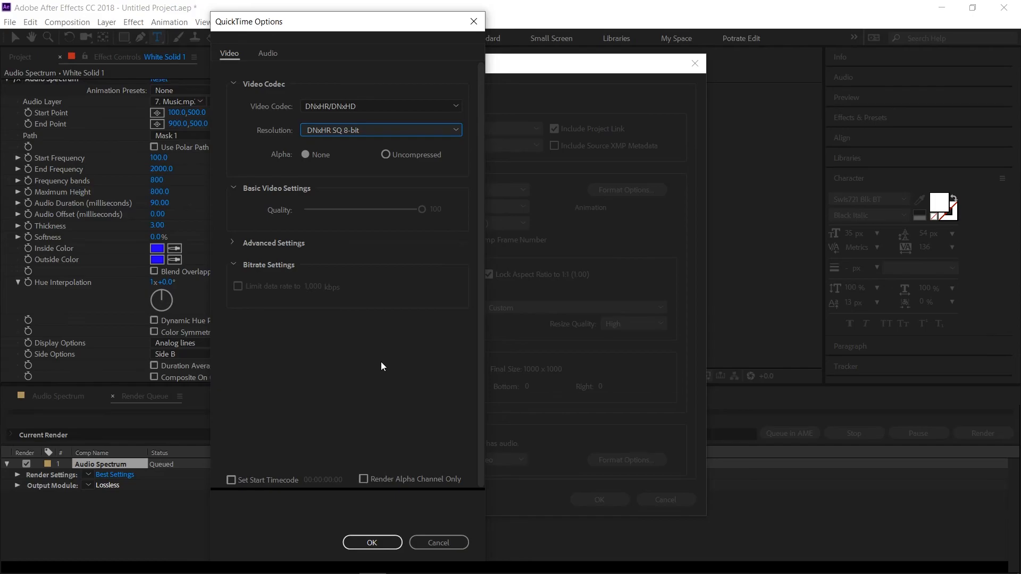
click(372, 542)
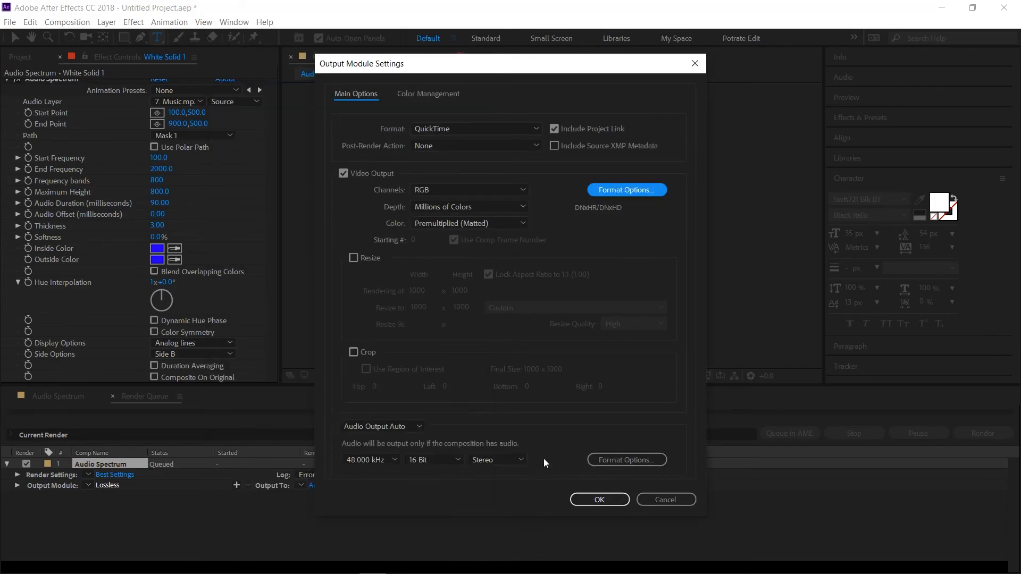
click(597, 500)
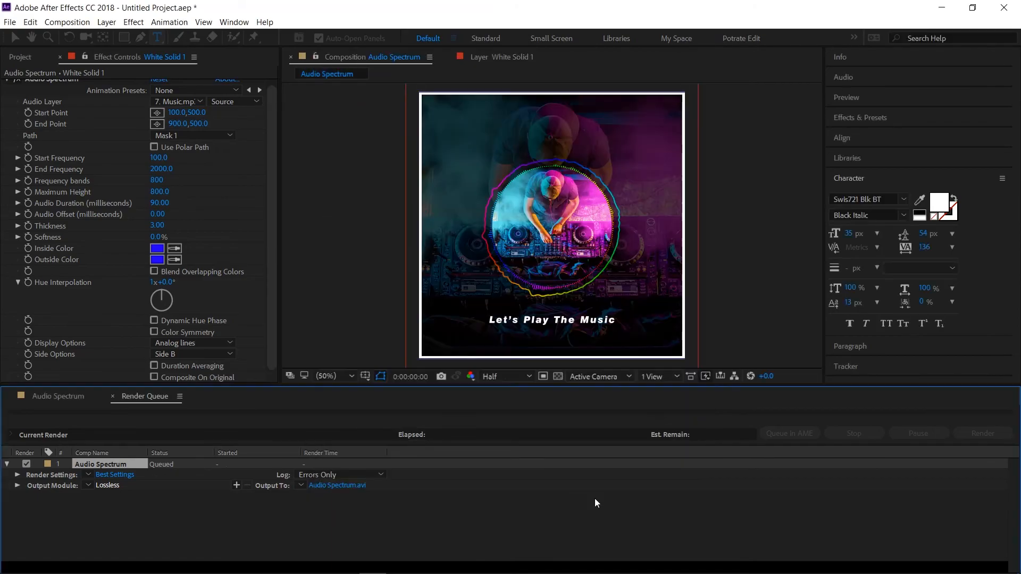
Step: Set the render output to Audio Spectrum.mov in the After Effect Project folder on HDD02
click(342, 486)
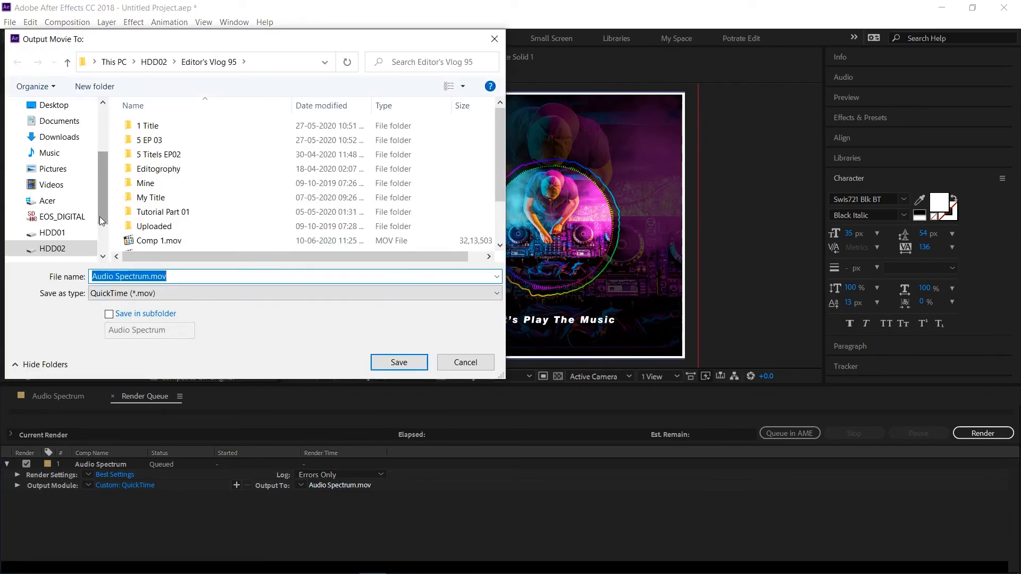
scroll(104, 240, down, 1)
click(75, 207)
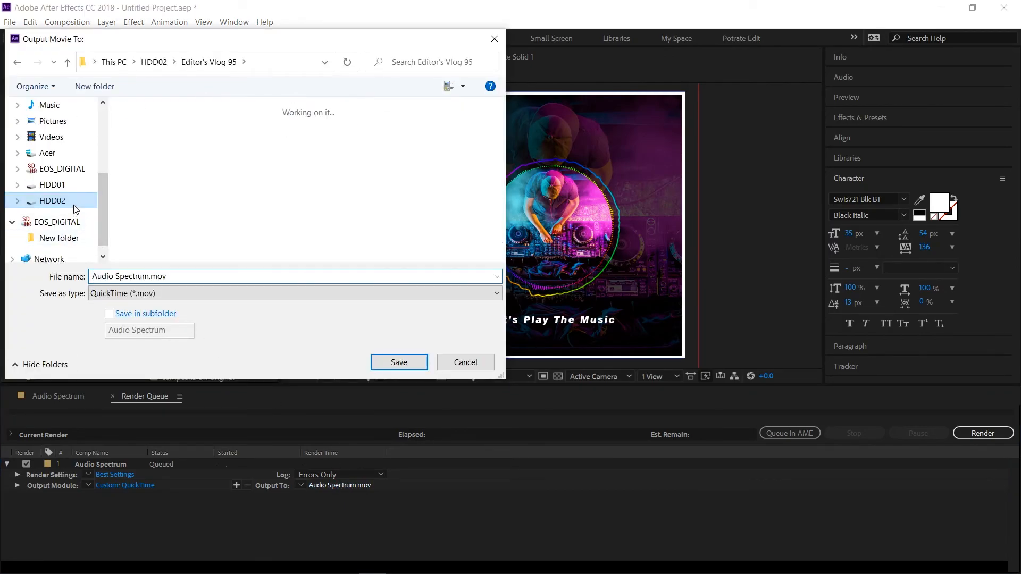
scroll(247, 213, down, 2)
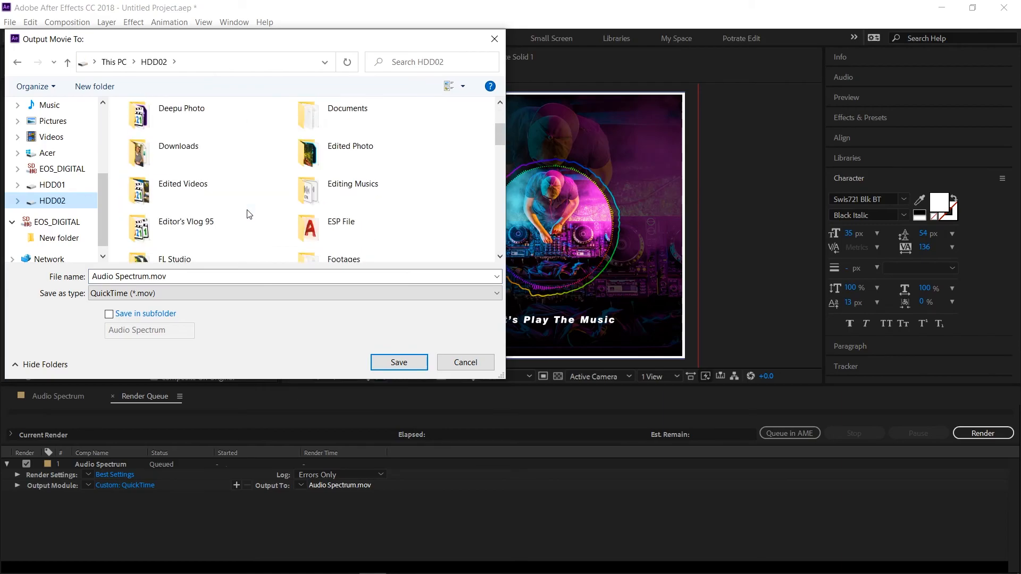
scroll(247, 211, up, 3)
click(333, 126)
double_click(333, 125)
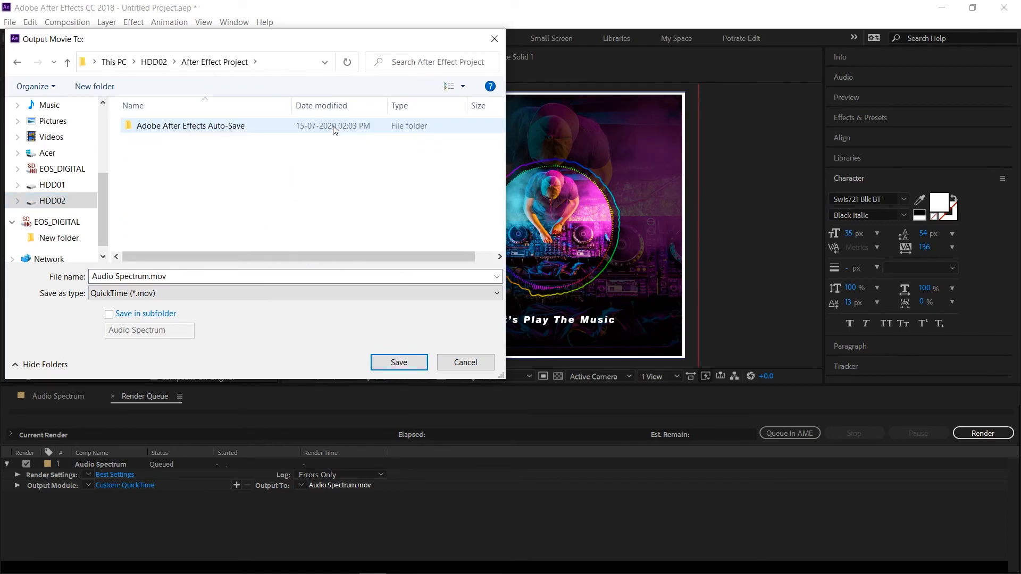
click(387, 365)
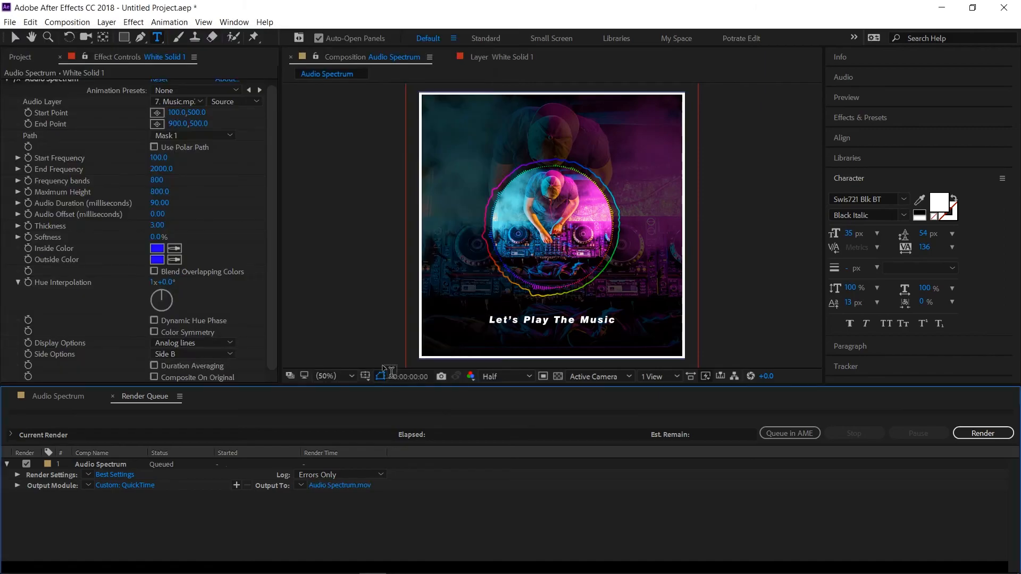